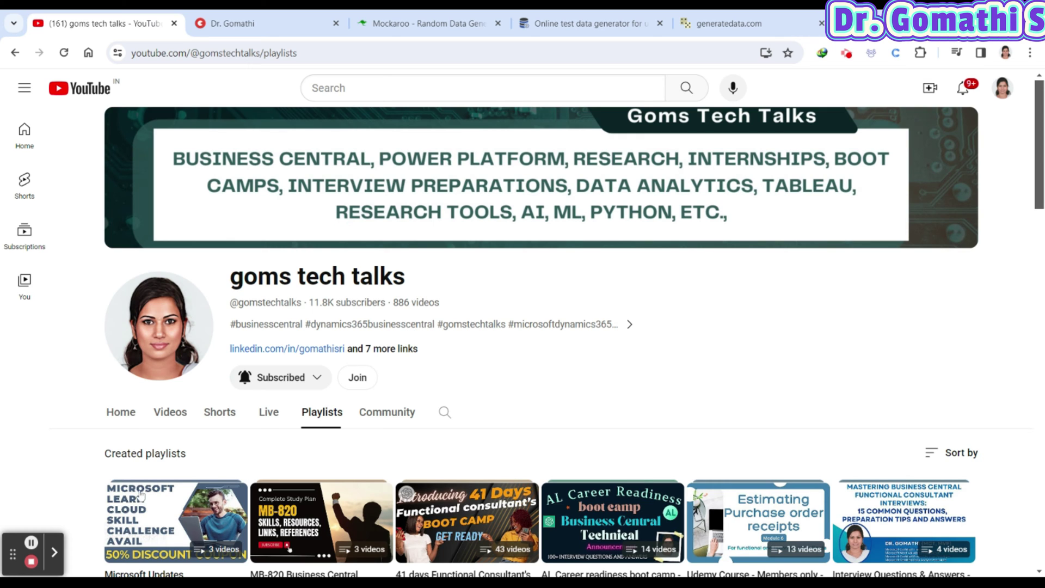
Step: Bring up the screen annotation tools
left_click(54, 552)
Step: Circle the channel name in red, erase the mark, and scroll down the playlists
left_click(103, 551)
mouse_move(414, 236)
left_mouse_down()
mouse_move(486, 357)
mouse_move(219, 216)
left_mouse_up()
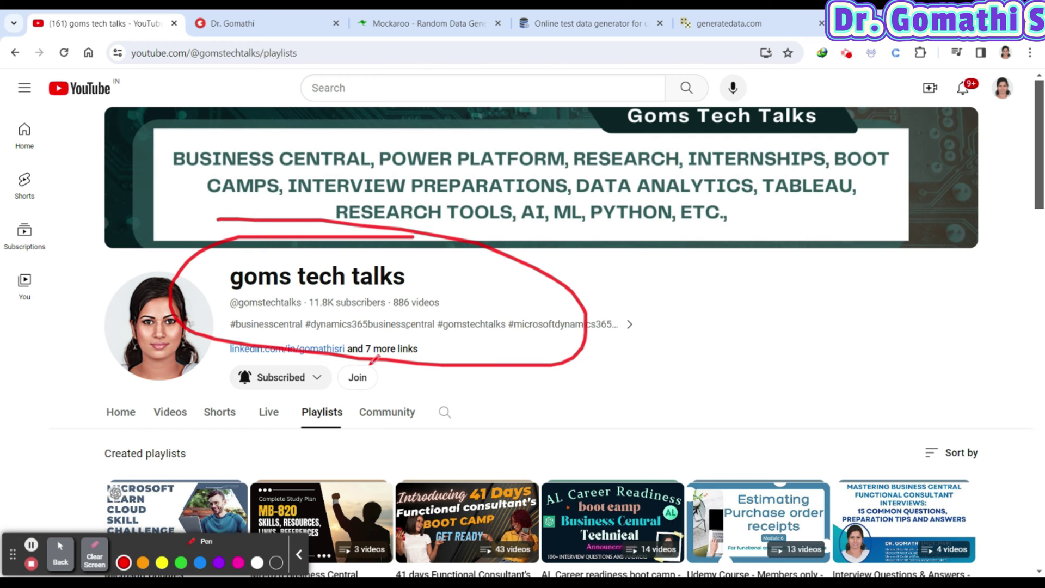
left_click(87, 561)
left_click(61, 552)
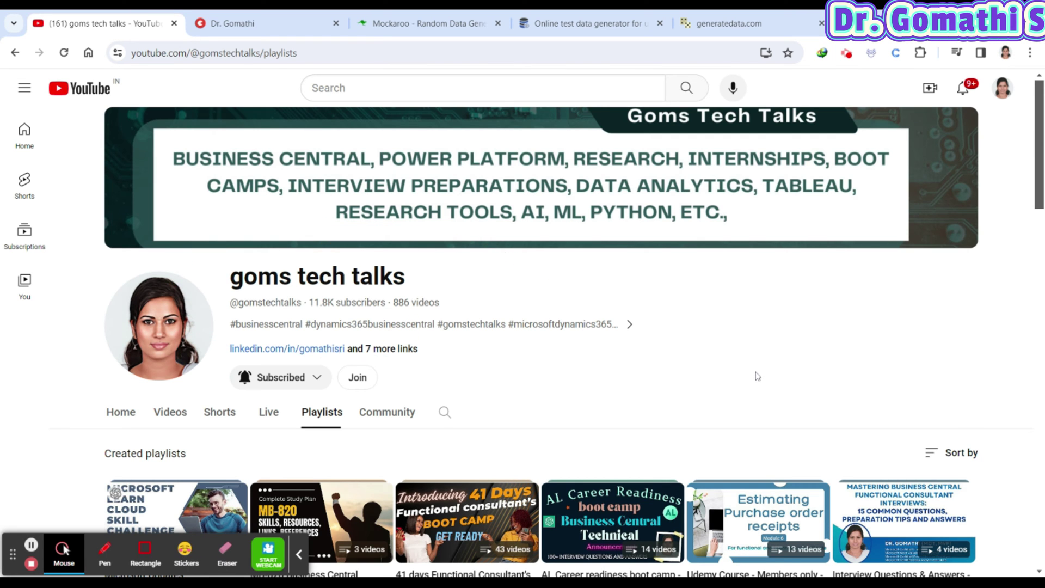
scroll(754, 376, "down", 5)
scroll(757, 376, "down", 15)
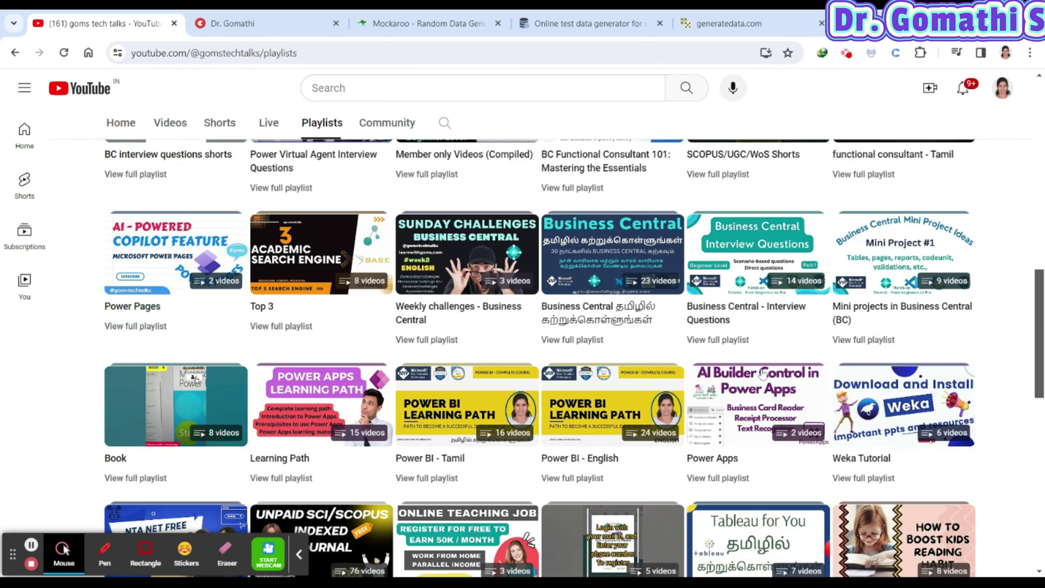
scroll(763, 525, "down", 6)
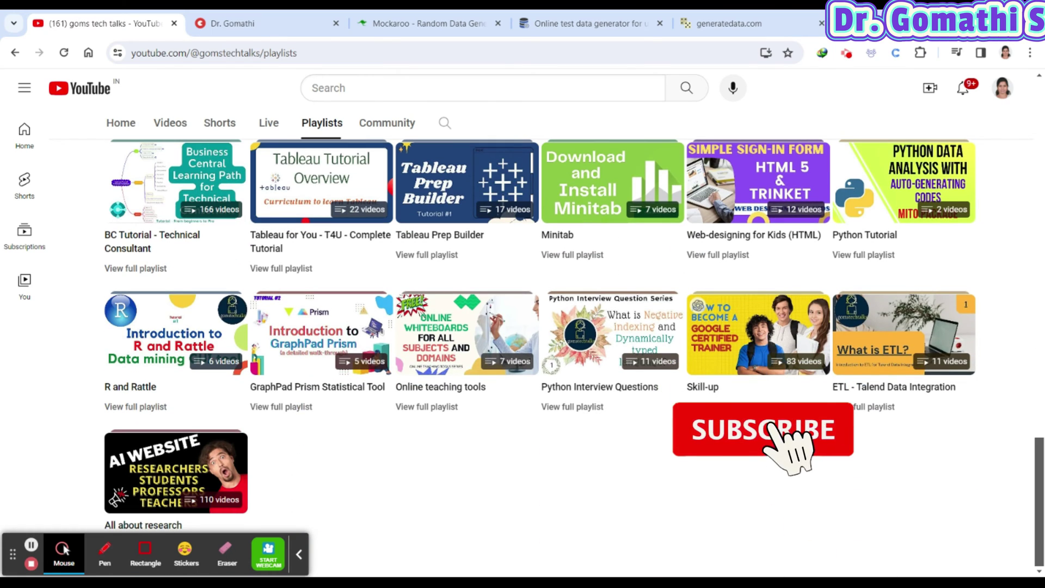
Step: Circle the Skill-up, All about research and SCI/Scopus playlists, clear them, then go to Topmate
left_click(105, 553)
mouse_move(778, 254)
left_mouse_down()
mouse_move(650, 338)
mouse_move(800, 462)
mouse_move(768, 255)
left_mouse_up()
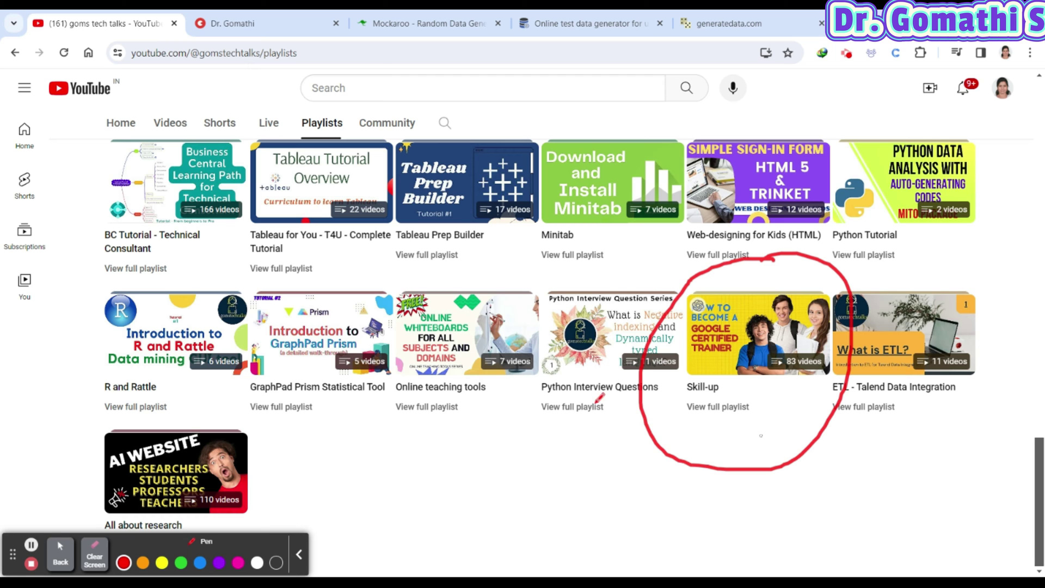
mouse_move(236, 400)
left_mouse_down()
mouse_move(191, 402)
mouse_move(60, 460)
mouse_move(181, 525)
mouse_move(303, 474)
mouse_move(228, 389)
left_mouse_up()
mouse_move(283, 504)
left_mouse_down()
mouse_move(418, 498)
mouse_move(404, 520)
left_mouse_up()
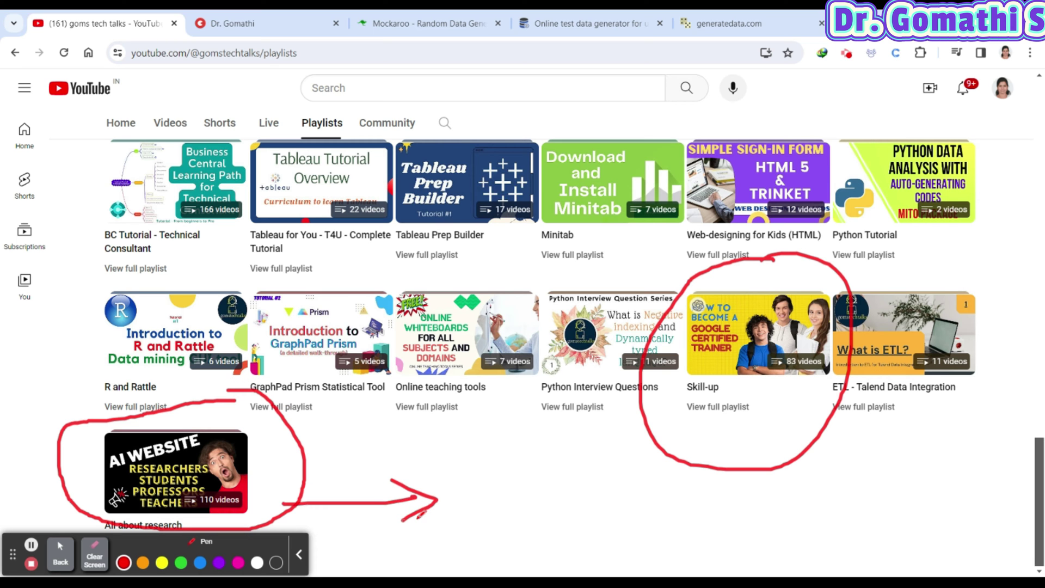
scroll(648, 489, "up", 10)
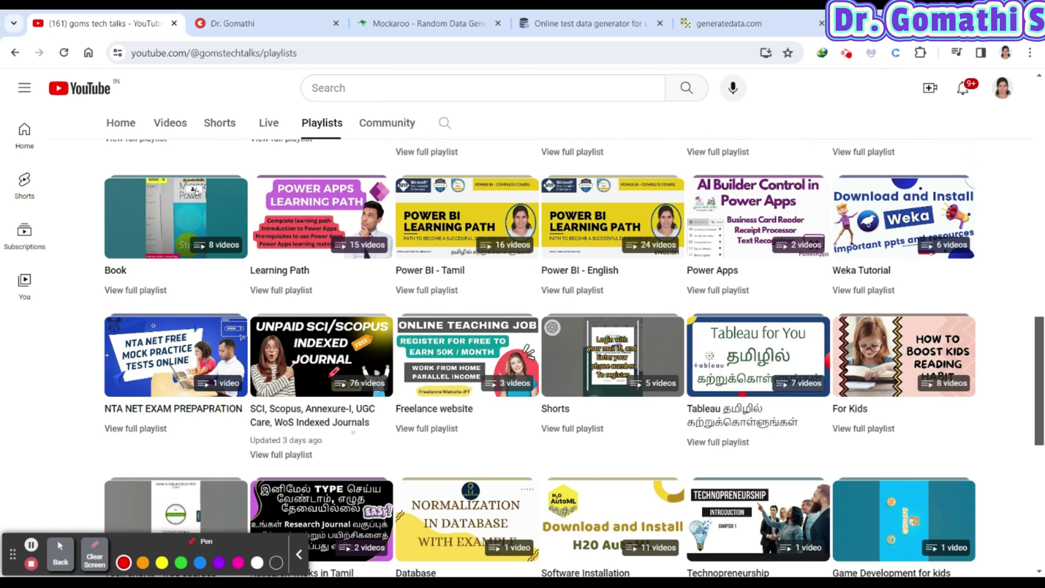
mouse_move(330, 302)
left_mouse_down()
mouse_move(226, 293)
mouse_move(450, 384)
mouse_move(253, 271)
left_mouse_up()
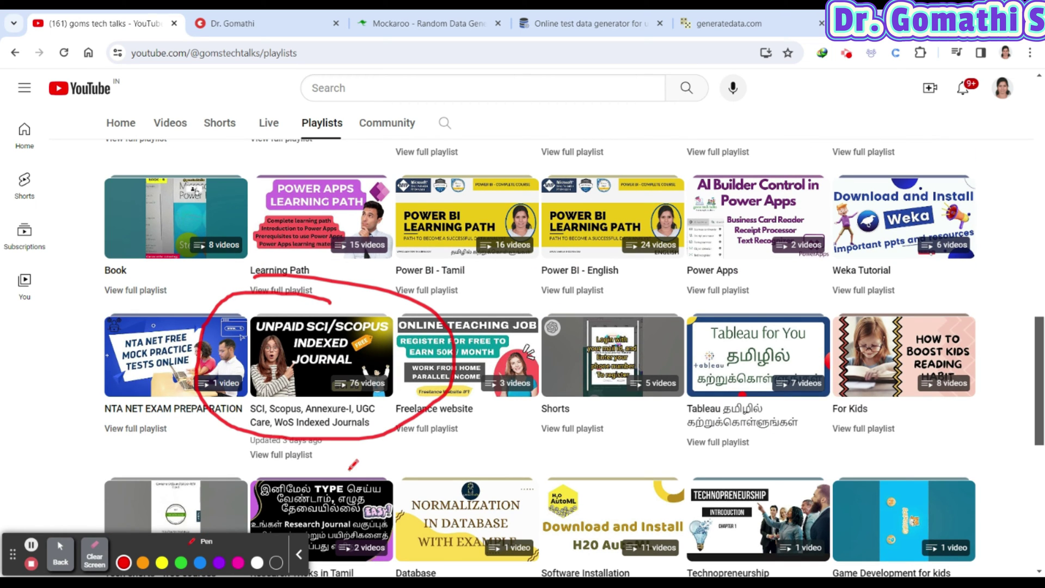
left_click(94, 560)
left_click(233, 23)
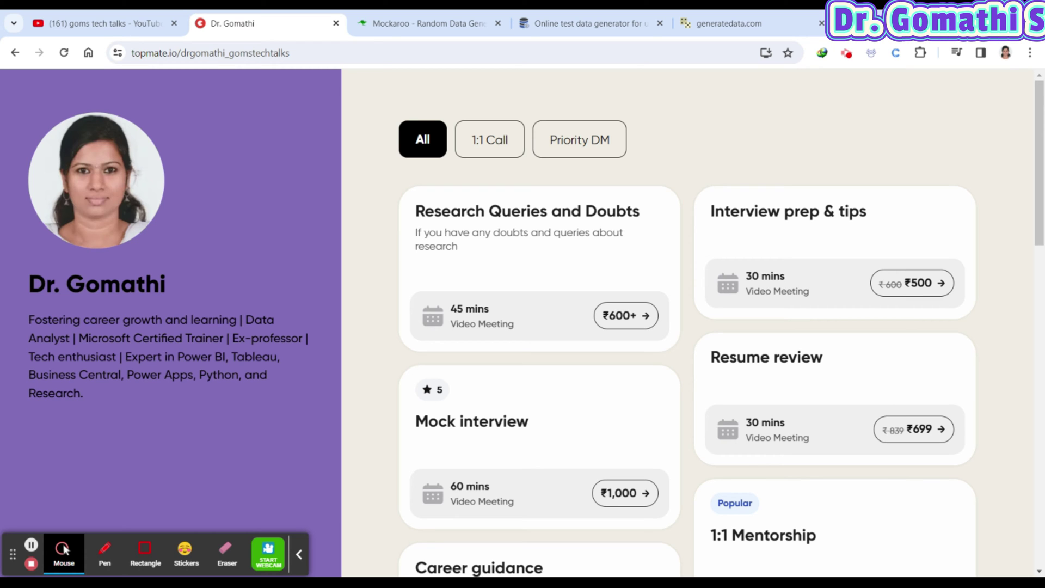
Step: Scroll through the Topmate service cards, then switch to the Mockaroo tab
scroll(561, 186, "down", 3)
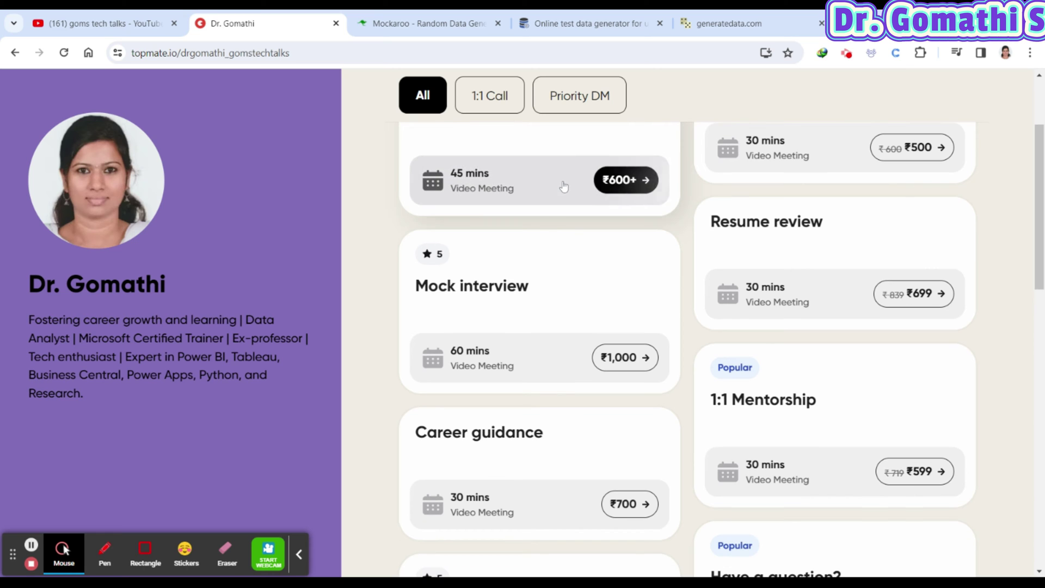
scroll(564, 186, "up", 3)
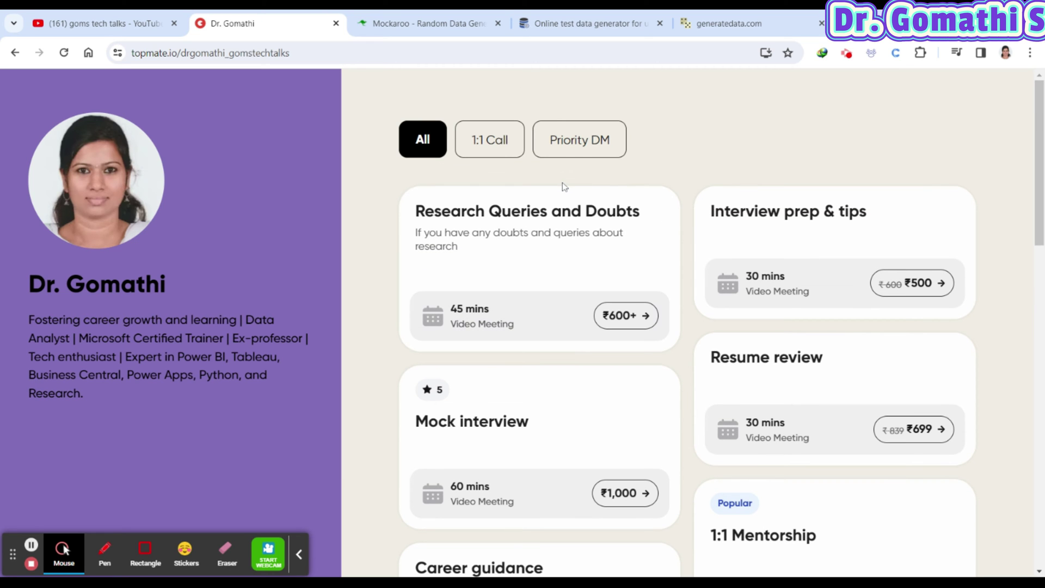
left_click(443, 17)
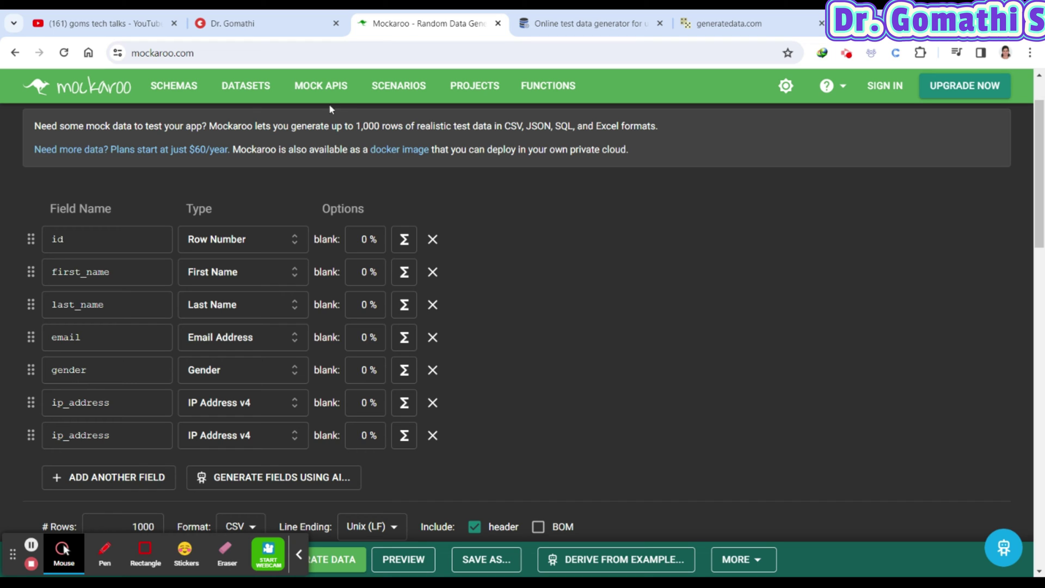
mouse_move(658, 126)
left_mouse_down()
mouse_move(382, 126)
mouse_move(643, 126)
left_mouse_up()
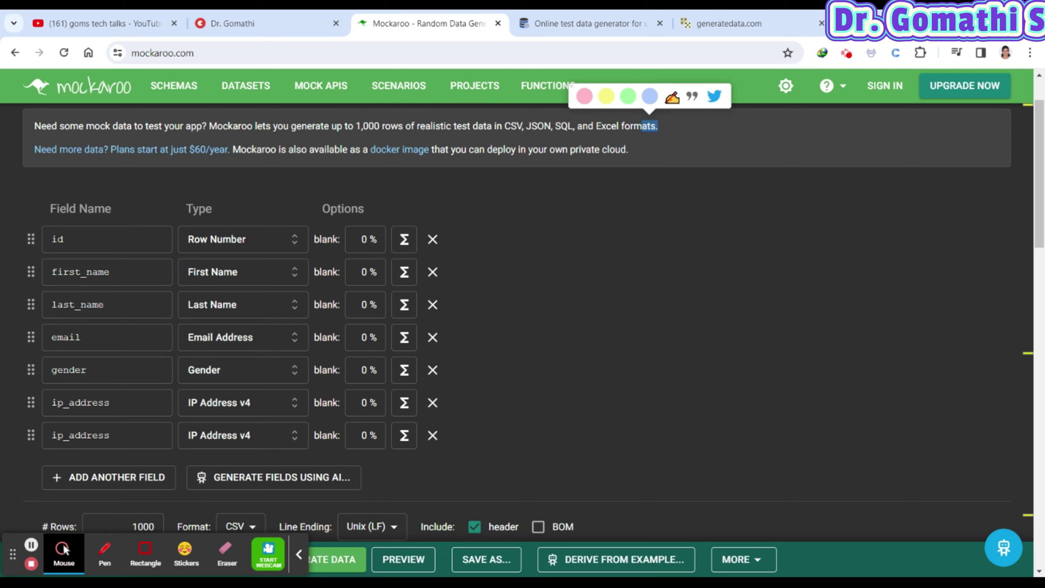
scroll(456, 332, "down", 1)
scroll(456, 333, "down", 3)
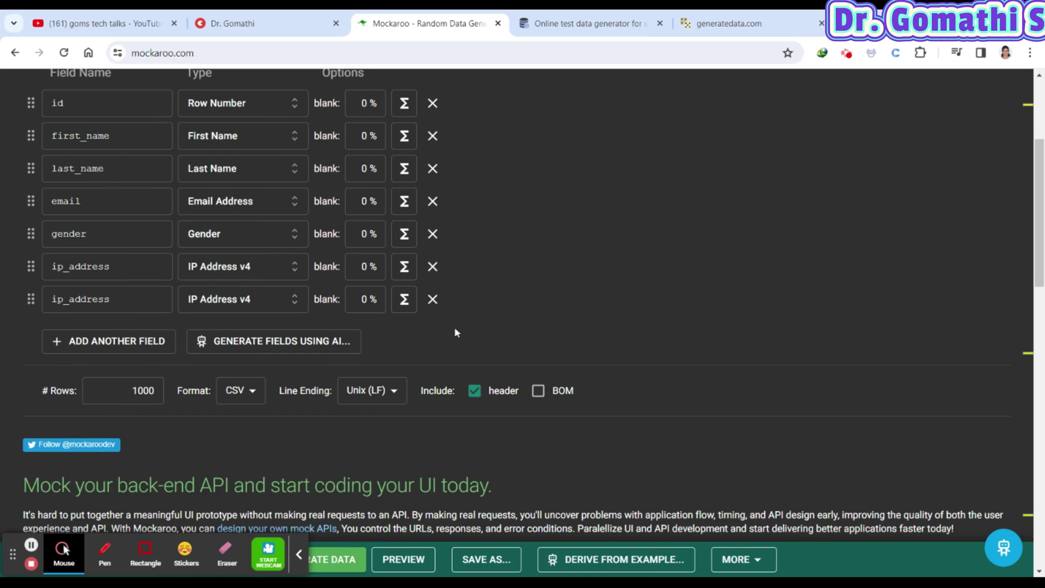
scroll(456, 333, "up", 4)
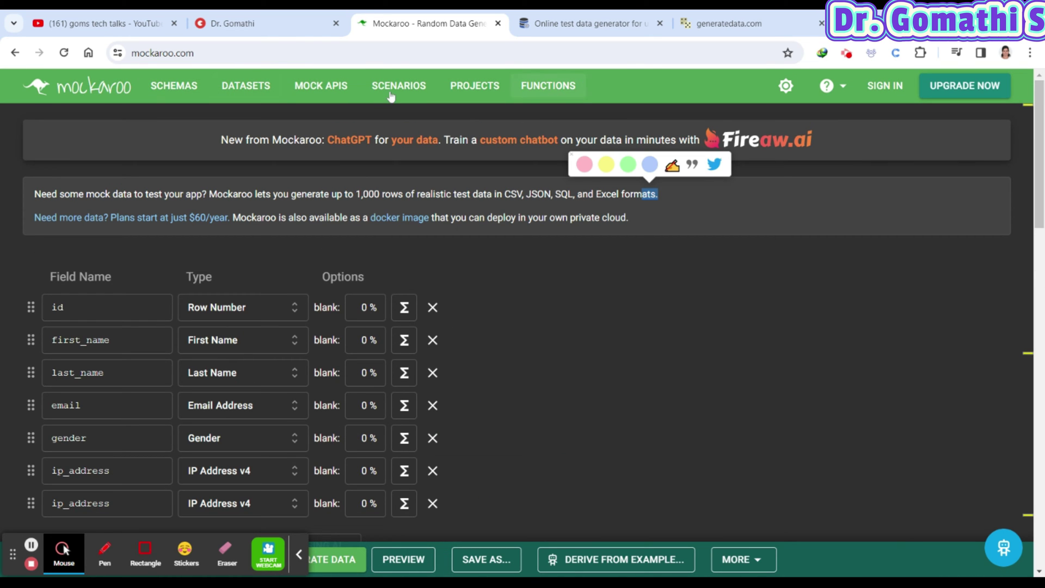
scroll(787, 249, "down", 1)
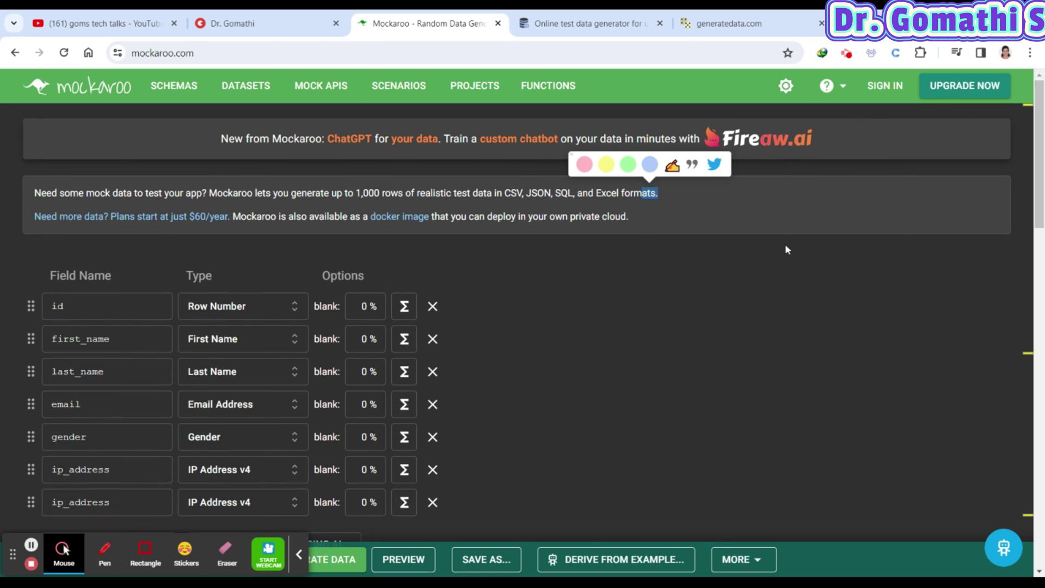
scroll(785, 249, "down", 20)
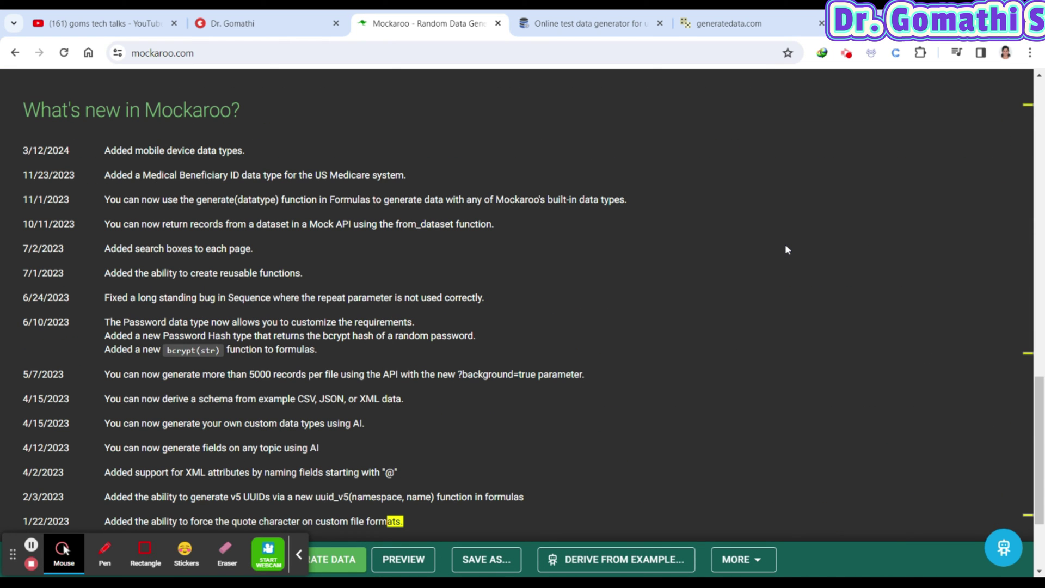
scroll(780, 251, "down", 3)
scroll(781, 249, "up", 20)
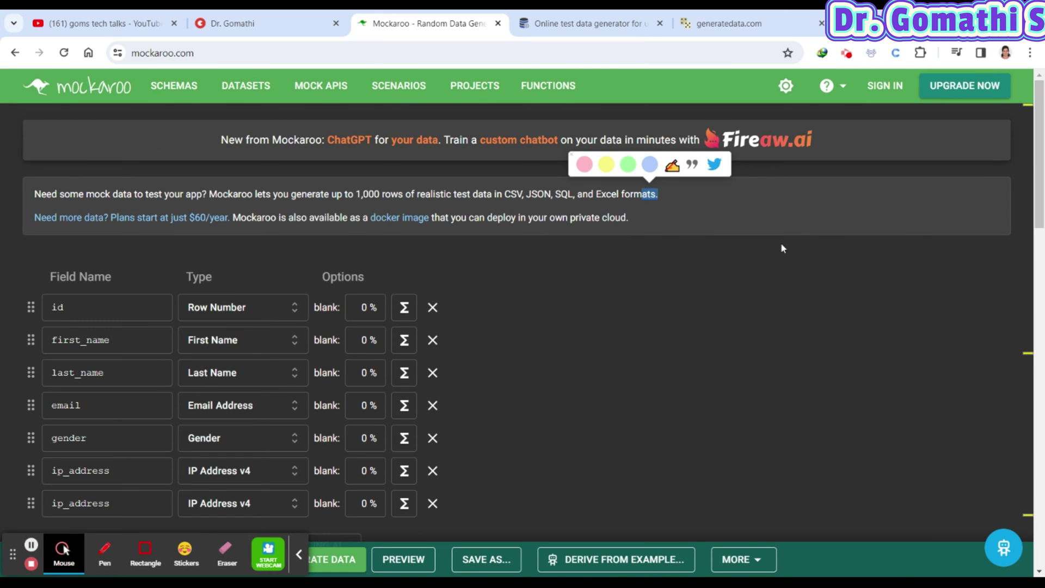
scroll(780, 243, "down", 1)
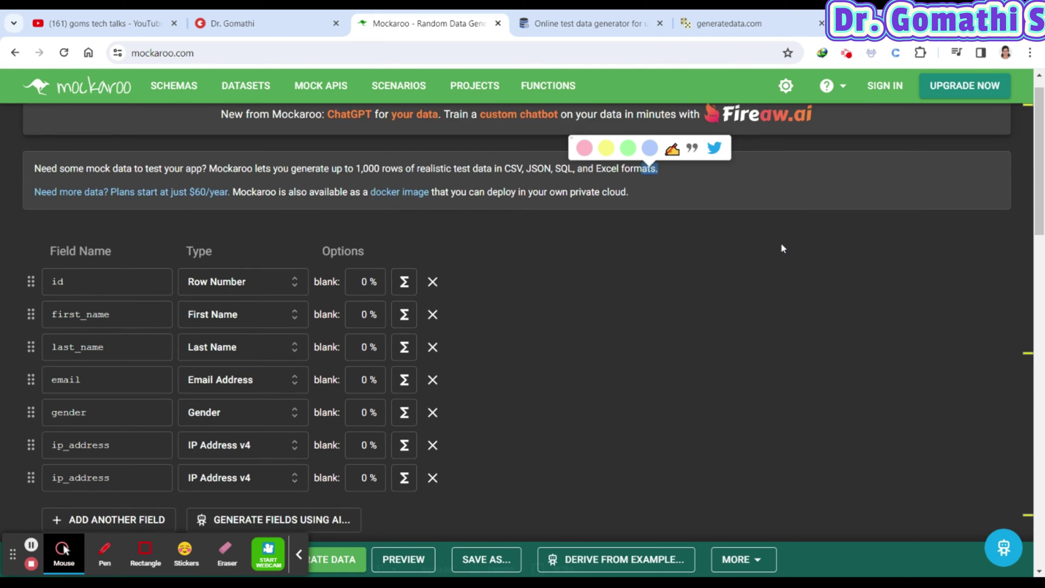
scroll(647, 223, "down", 2)
scroll(214, 264, "up", 1)
left_click(100, 561)
mouse_move(88, 120)
left_mouse_down()
mouse_move(41, 134)
mouse_move(11, 349)
mouse_move(103, 395)
mouse_move(193, 294)
mouse_move(34, 129)
left_mouse_up()
mouse_move(271, 132)
left_mouse_down()
mouse_move(174, 128)
mouse_move(164, 391)
mouse_move(320, 255)
mouse_move(133, 137)
left_mouse_up()
mouse_move(446, 124)
left_mouse_down()
mouse_move(315, 136)
mouse_move(306, 390)
mouse_move(472, 390)
mouse_move(509, 178)
mouse_move(415, 122)
left_mouse_up()
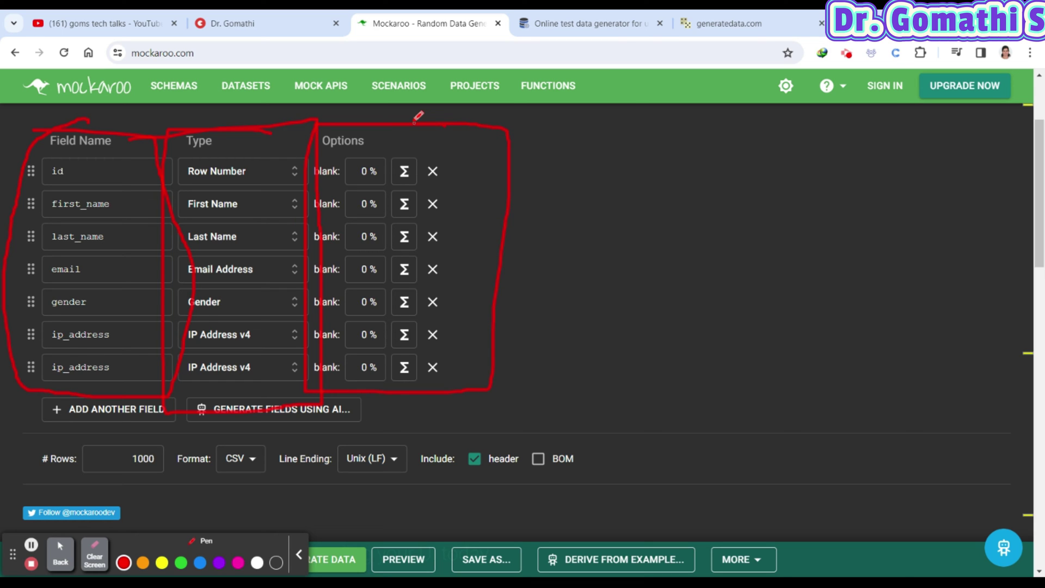
left_click(97, 561)
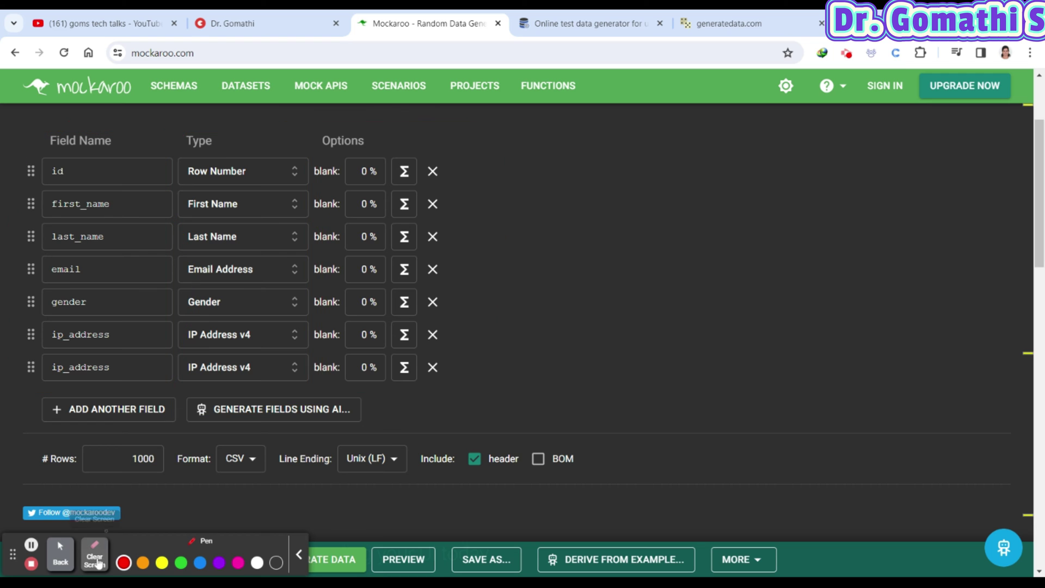
left_click(60, 553)
scroll(245, 359, "down", 2)
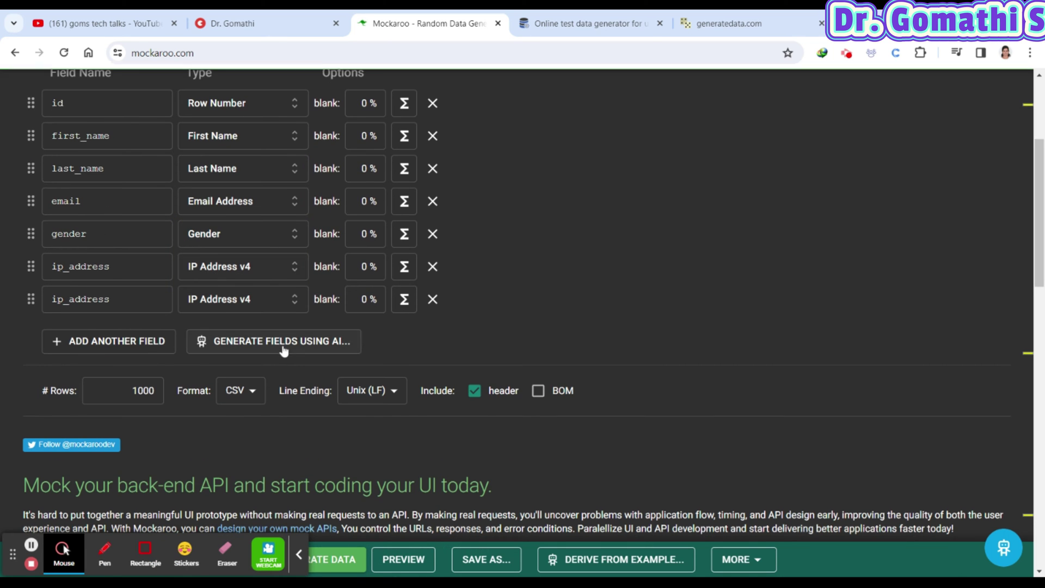
left_click(105, 553)
mouse_move(124, 292)
left_mouse_down()
mouse_move(49, 297)
mouse_move(169, 363)
mouse_move(98, 297)
left_mouse_up()
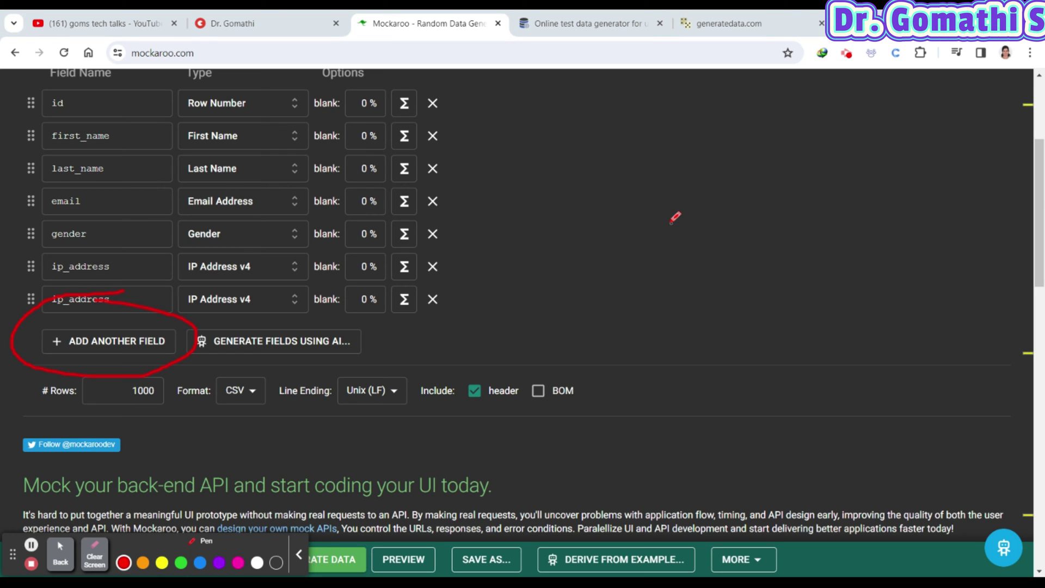
left_click(92, 552)
left_click(61, 552)
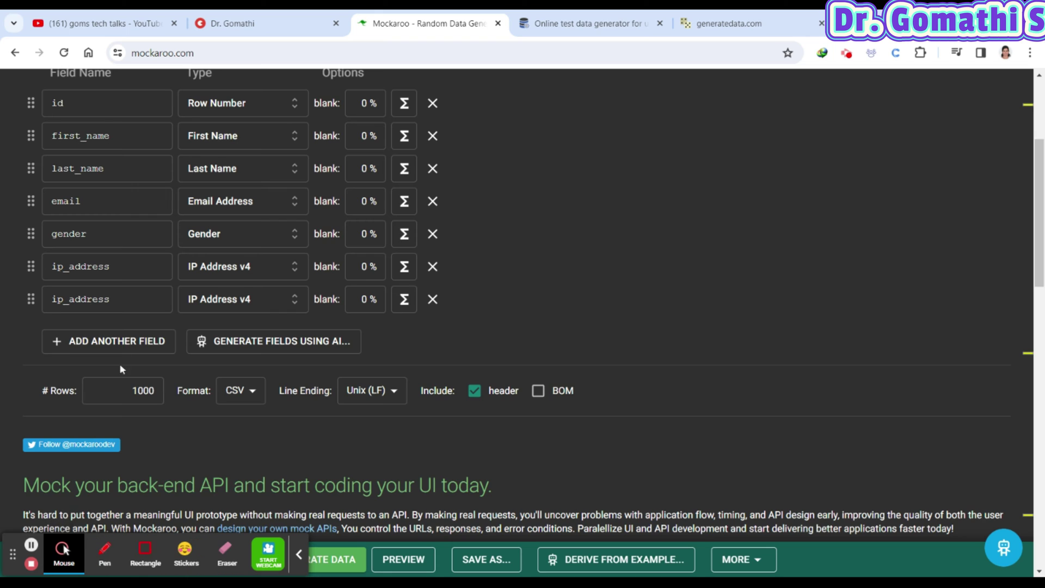
Step: Add a new field, name it phone_Number, and open its data type chooser
left_click(117, 341)
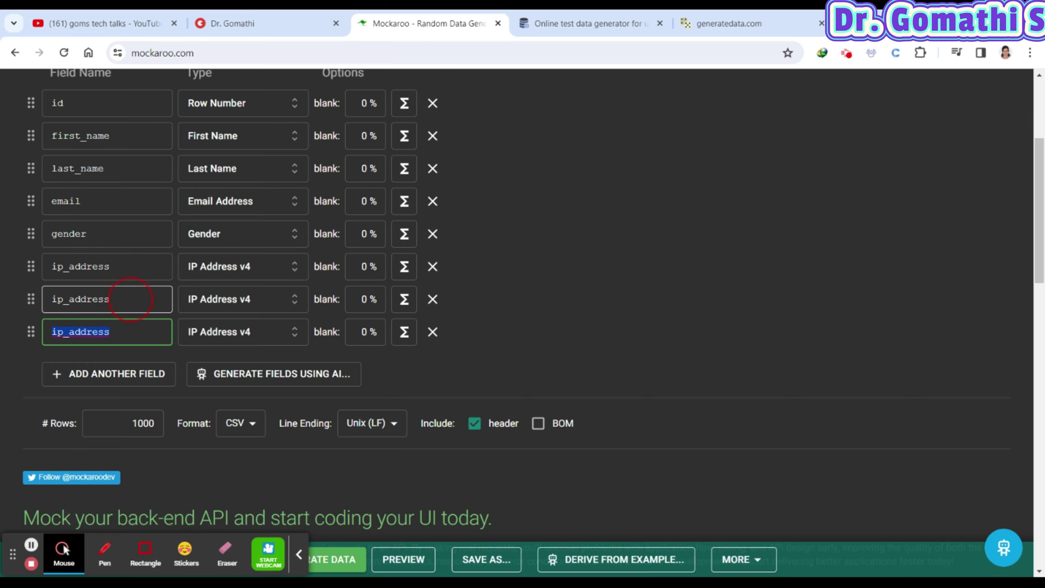
left_click(127, 299)
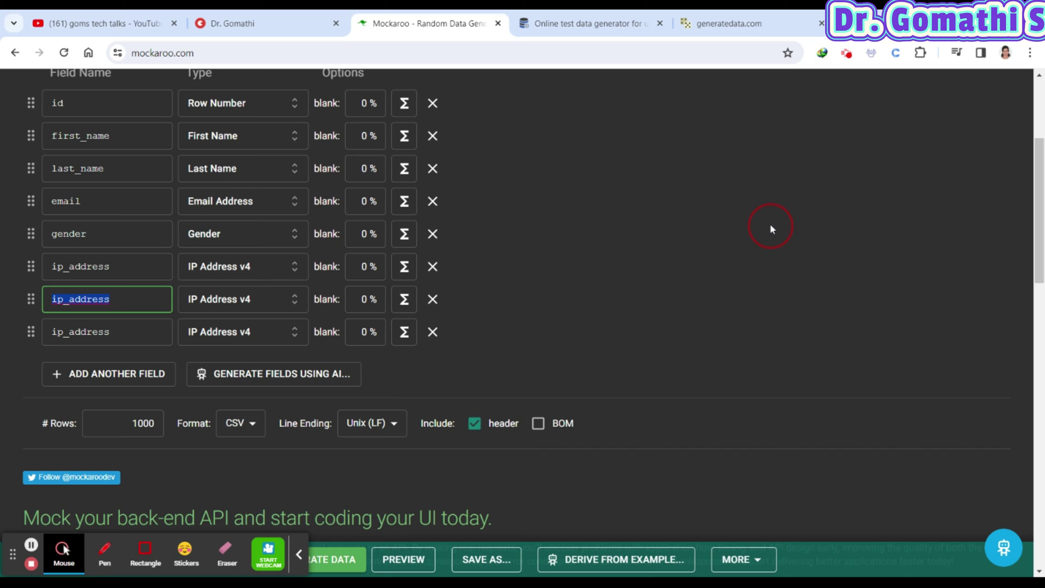
type("phoneNu")
key("BackSpace")
key("BackSpace")
type("_Number")
left_click(297, 304)
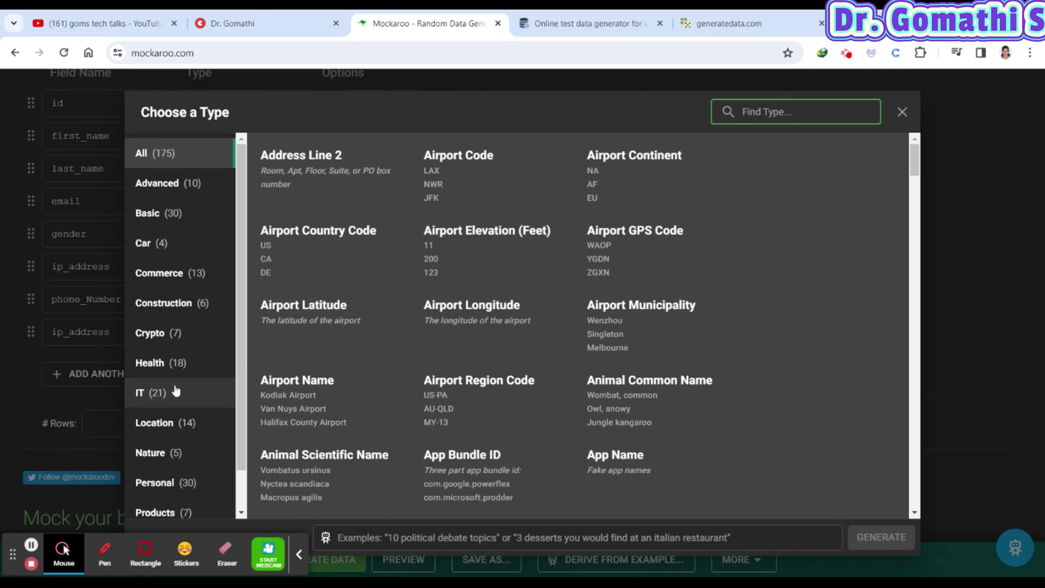
Step: Browse the Personal, Products and Travel type categories, then return to all types
scroll(175, 391, "down", 1)
left_click(156, 442)
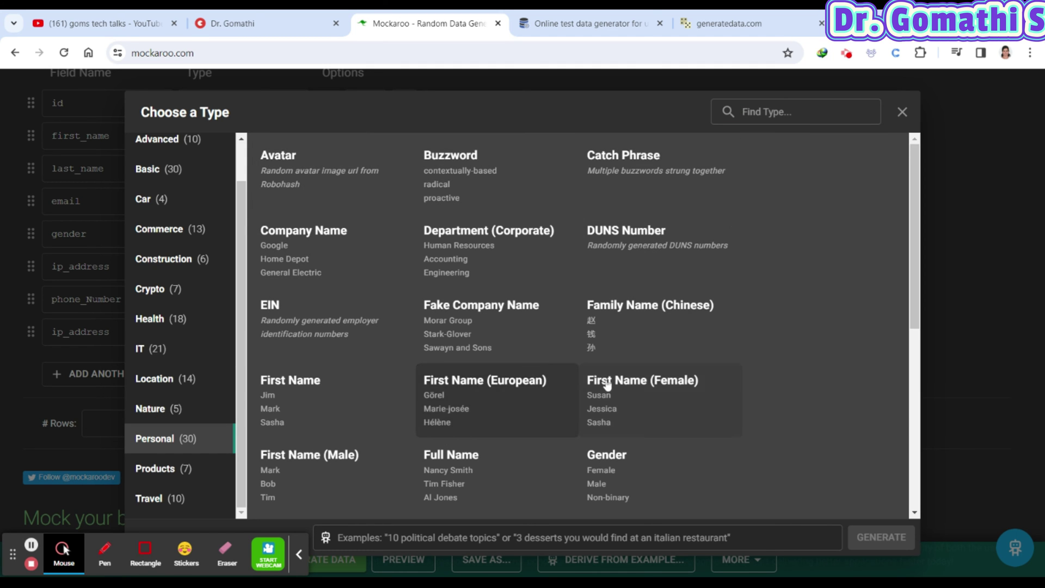
scroll(605, 384, "down", 7)
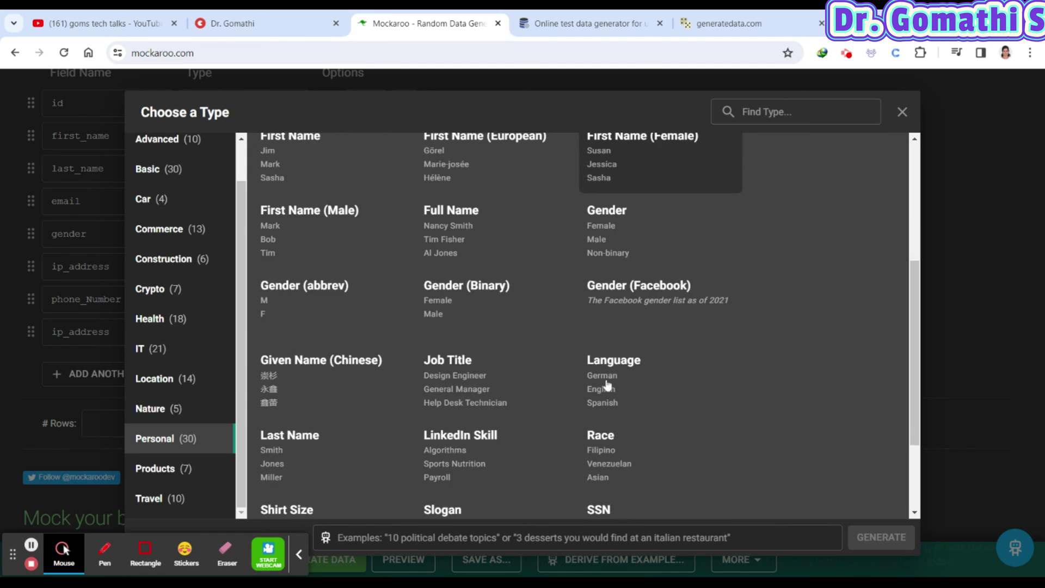
left_click(147, 471)
left_click(143, 498)
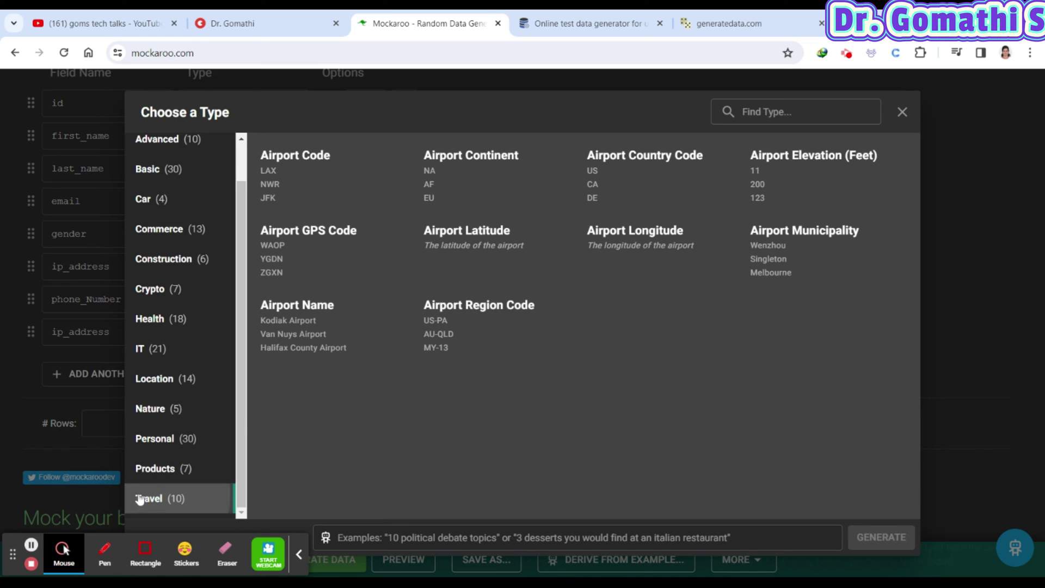
scroll(191, 205, "up", 1)
left_click(169, 162)
Step: Search 'phone', make phone_Number a Phone field, and choose the ########## format
left_click(744, 106)
type("phone")
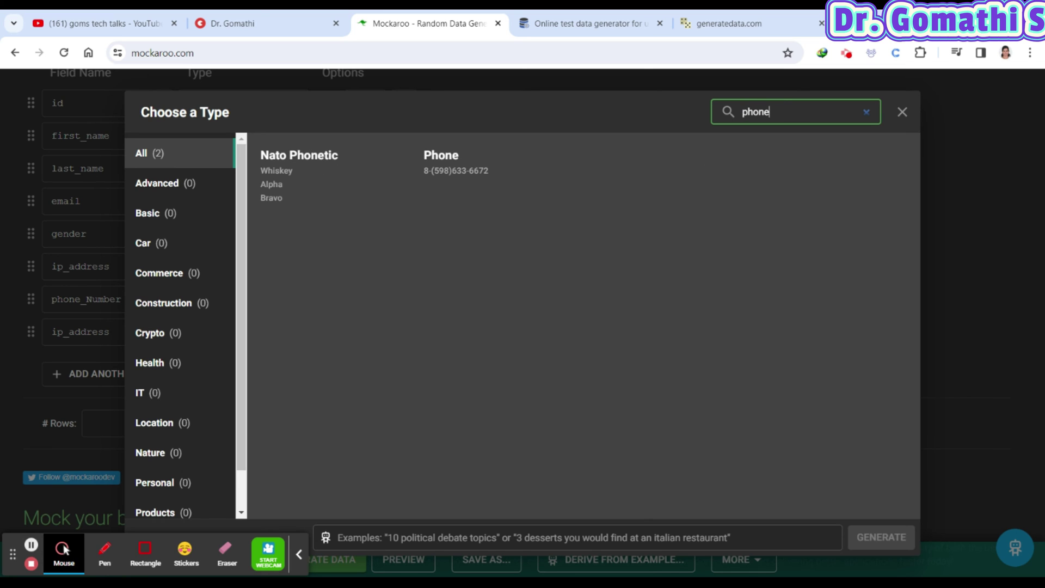
left_click(470, 167)
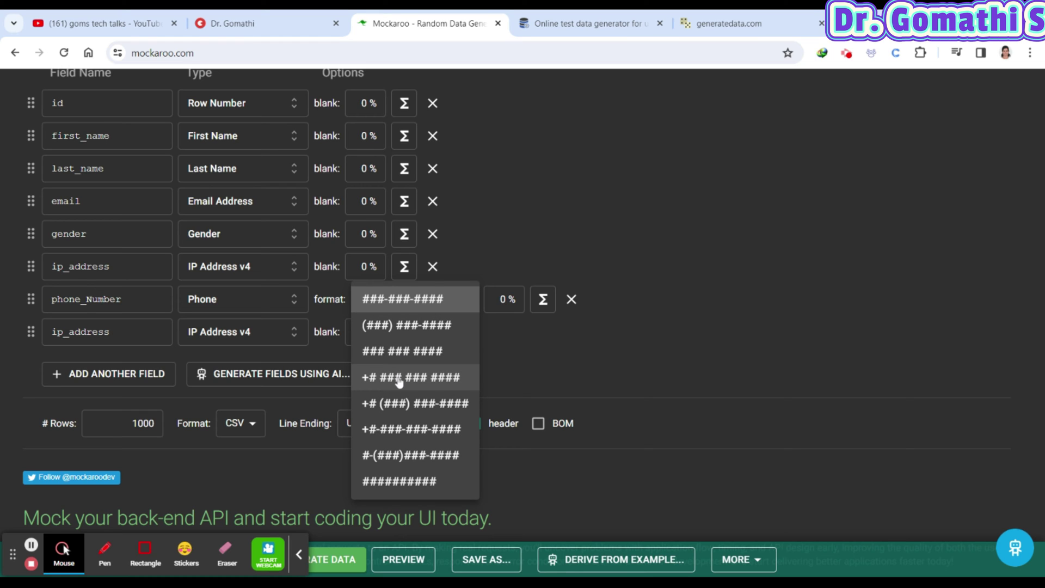
left_click(397, 481)
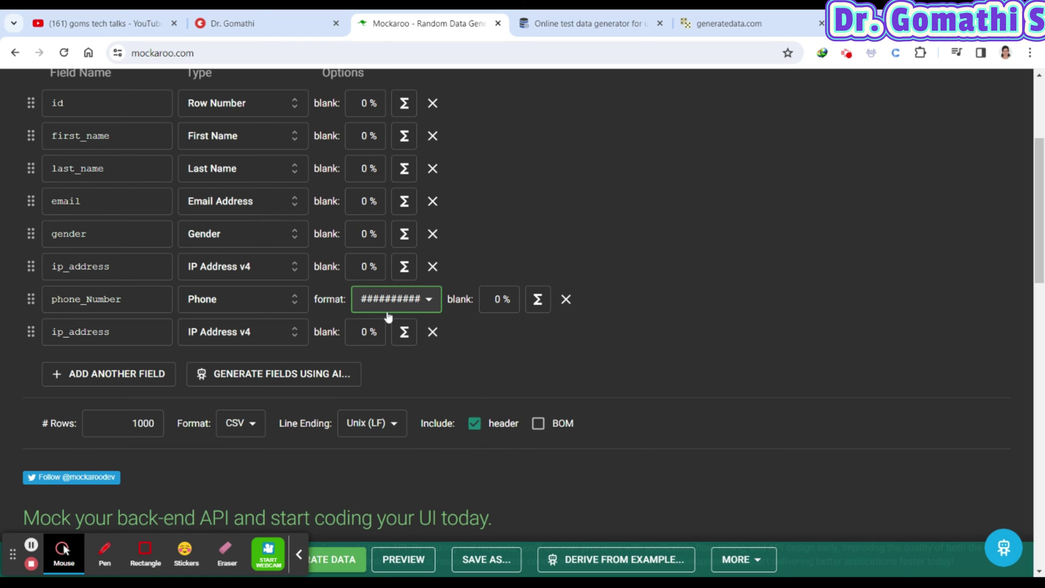
Step: Rename the last ip_address field to 'Company Name'
double_click(82, 331)
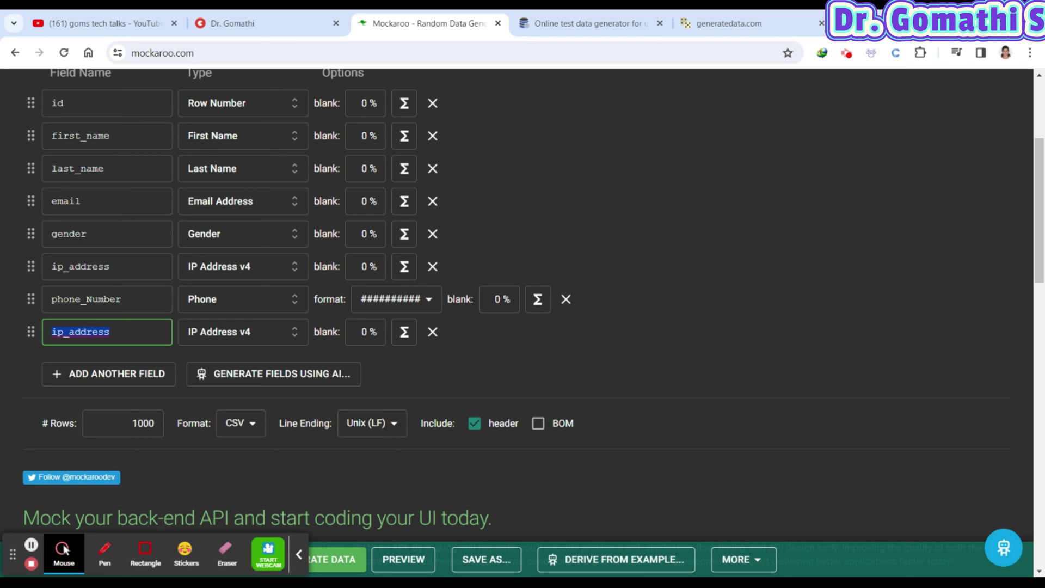
type("Company")
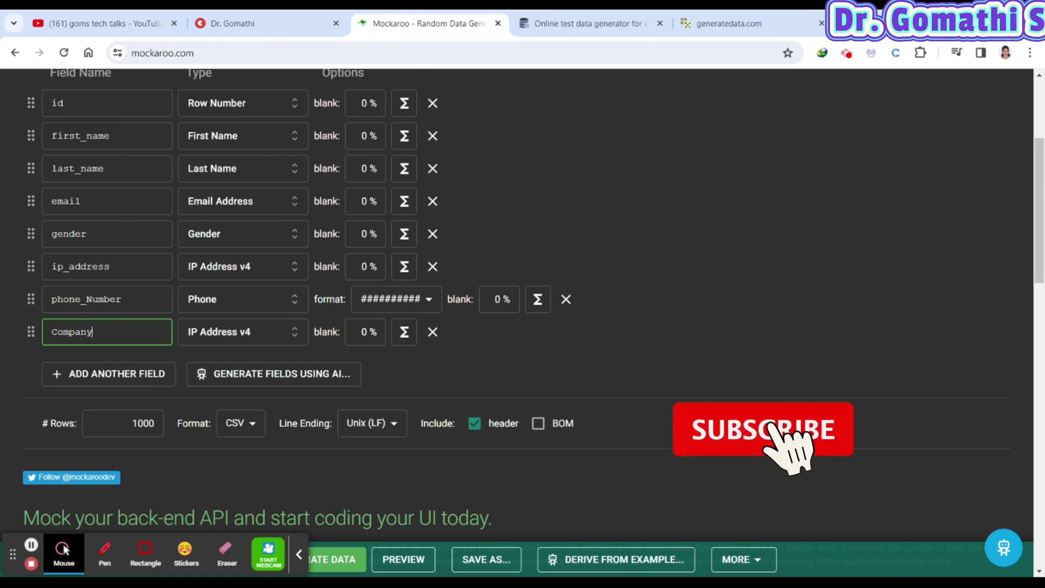
type(" Name")
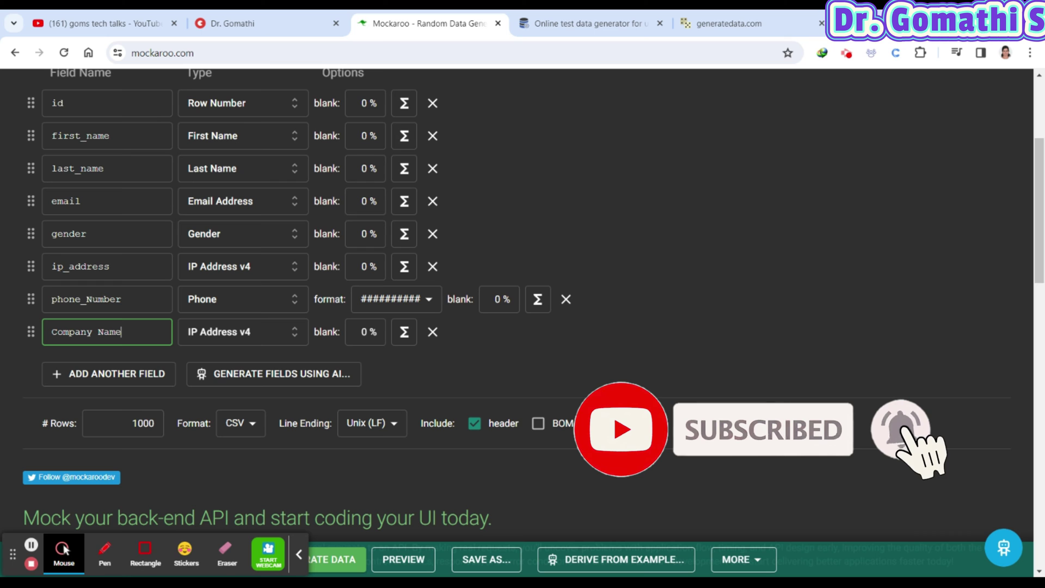
Step: Change the last field's name to Company_Name
key("Left")
key("Left")
key("Left")
key("Left")
key("BackSpace")
type("_")
Step: Clear the type search, browse the categories, and set phone_Number's type to Credit Card #
left_click(249, 333)
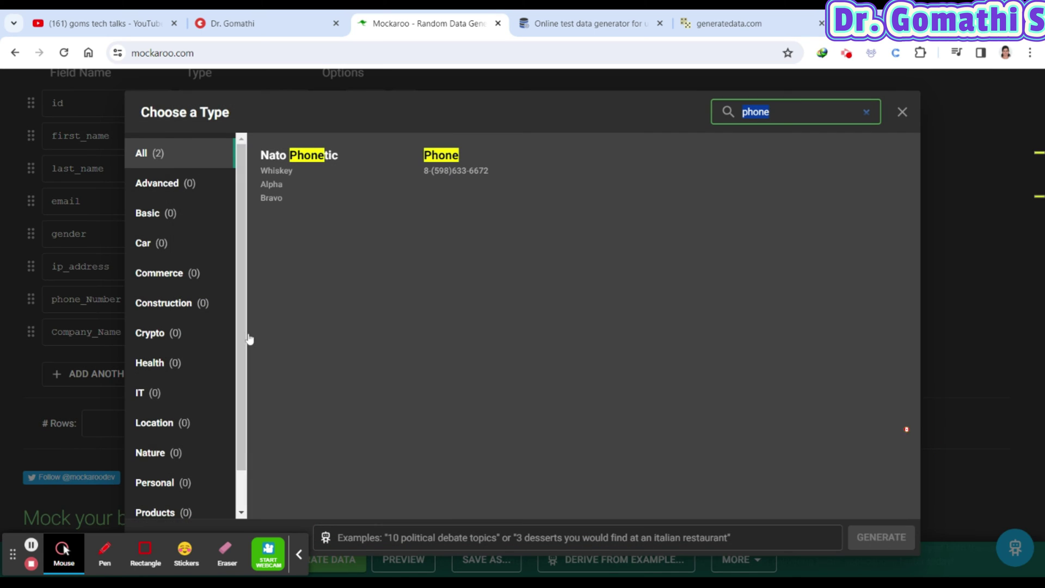
left_click(902, 112)
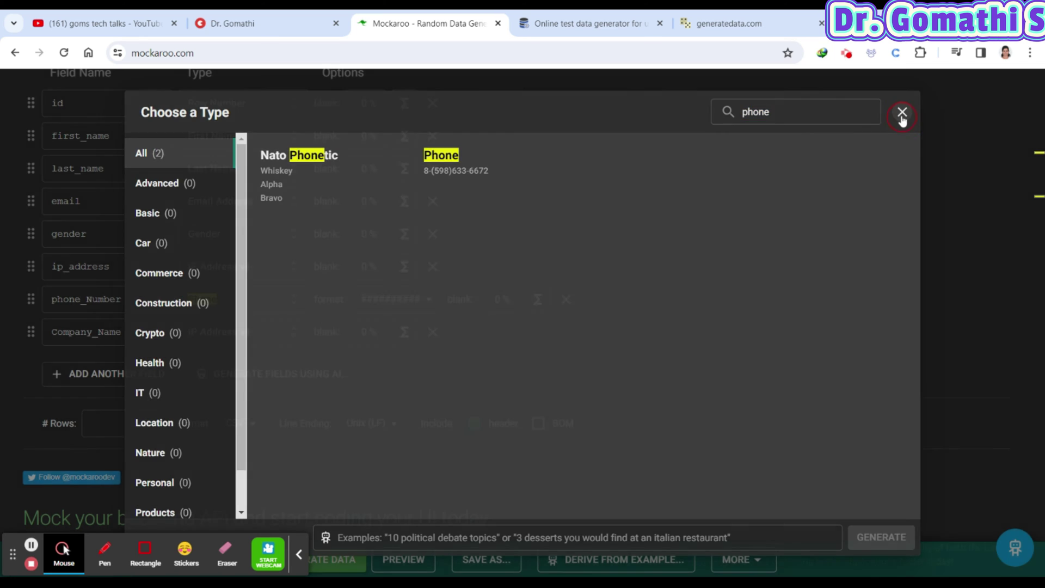
left_click(238, 294)
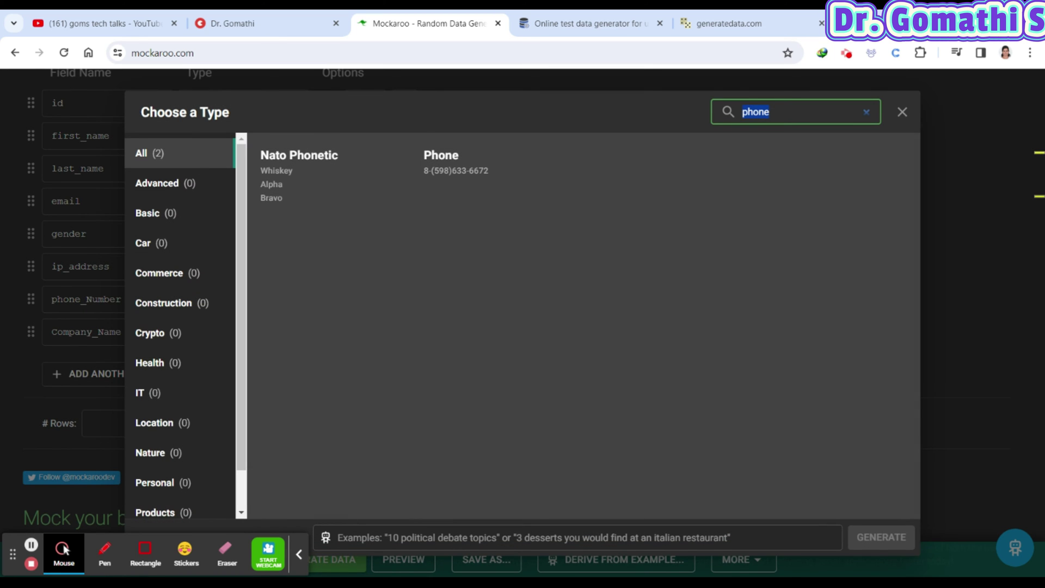
key("BackSpace")
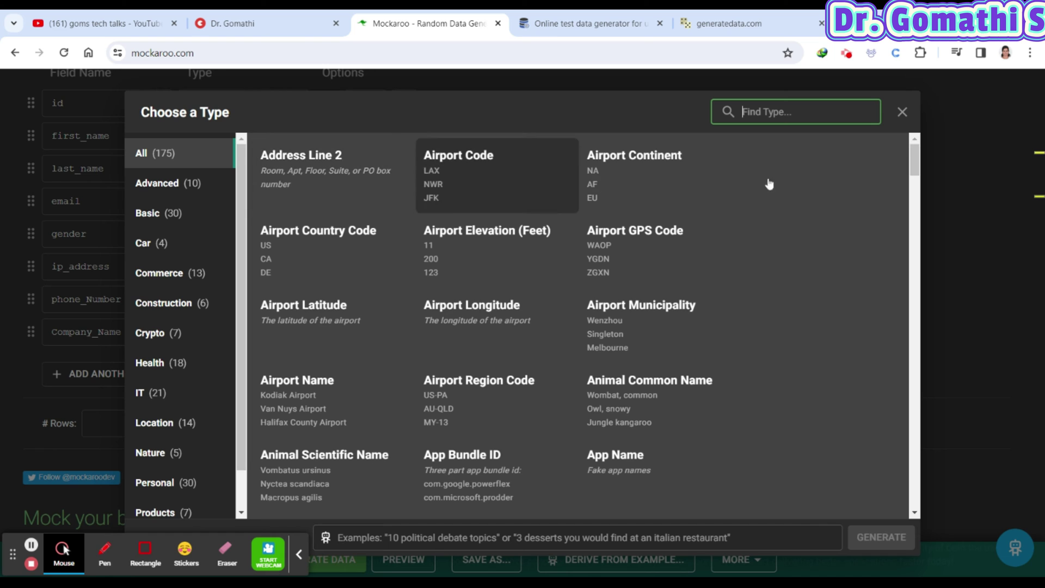
scroll(544, 327, "down", 5)
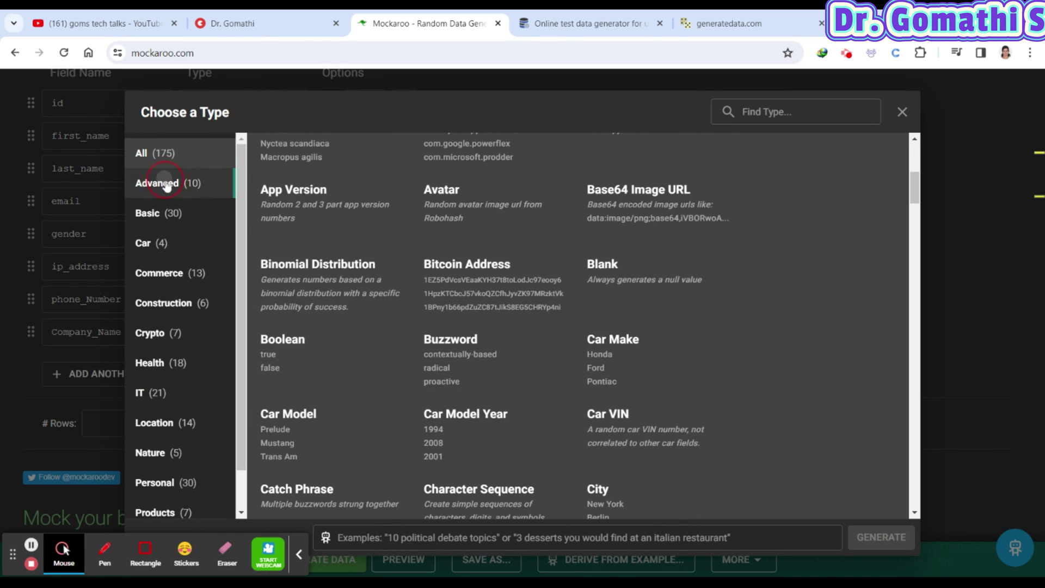
left_click(159, 183)
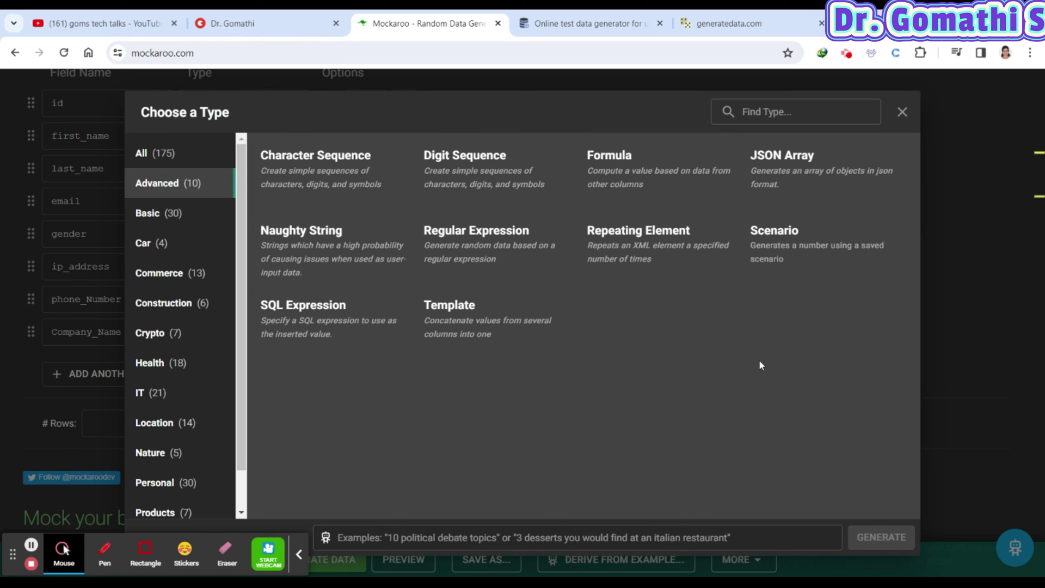
left_click(161, 213)
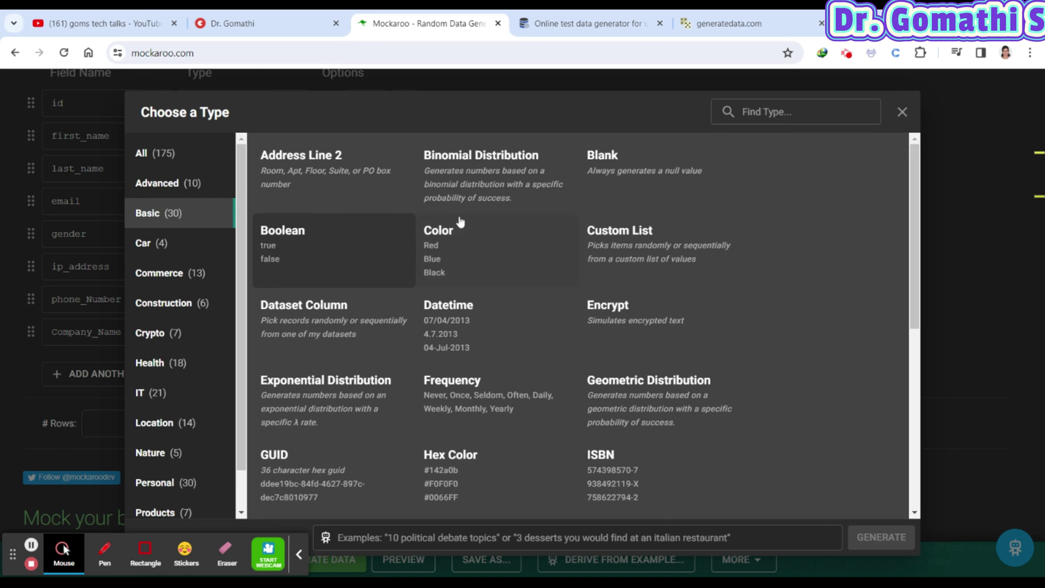
scroll(784, 256, "down", 1)
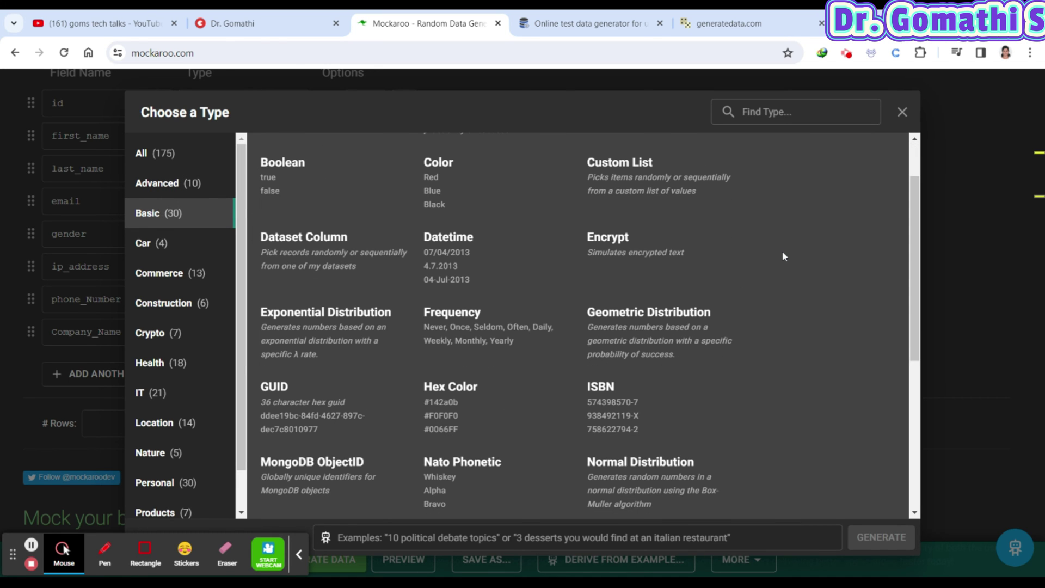
scroll(784, 256, "down", 4)
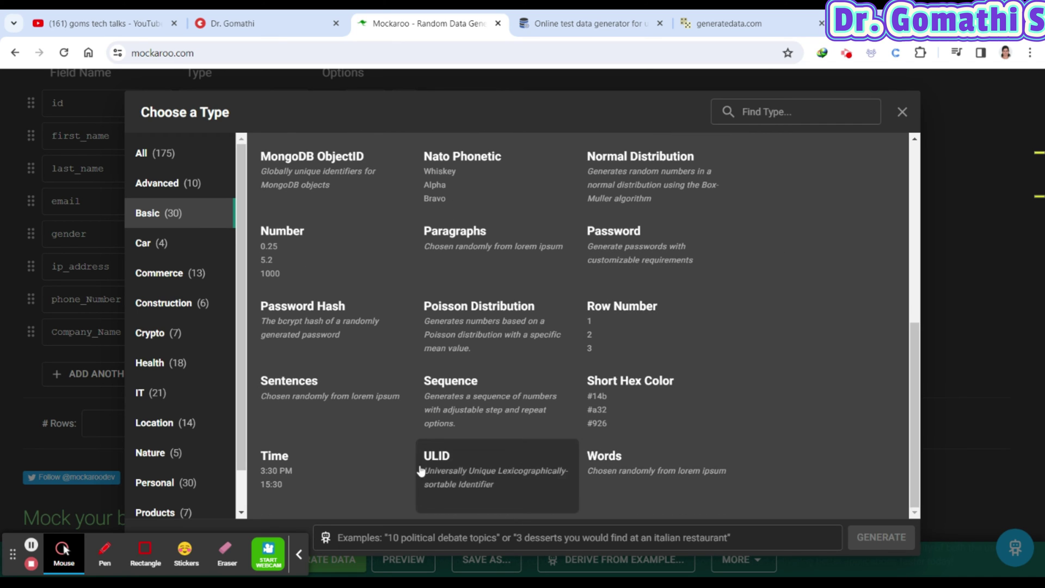
left_click(166, 256)
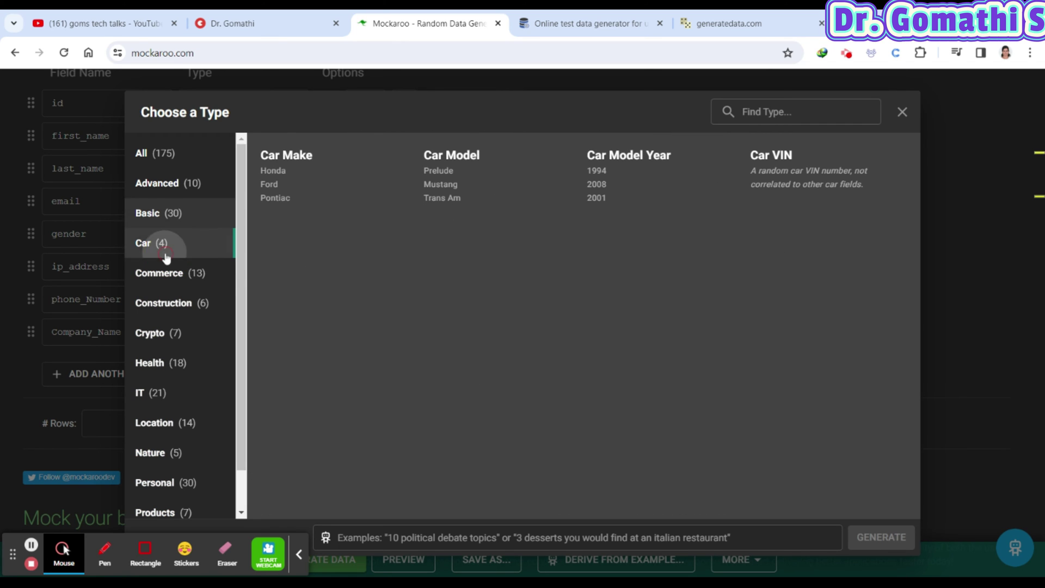
left_click(196, 272)
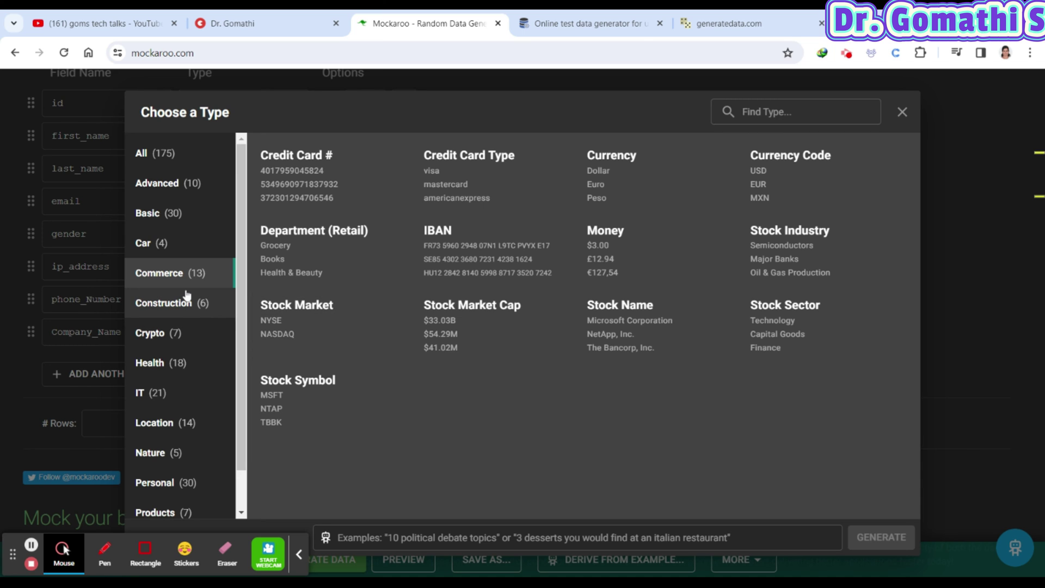
left_click(281, 167)
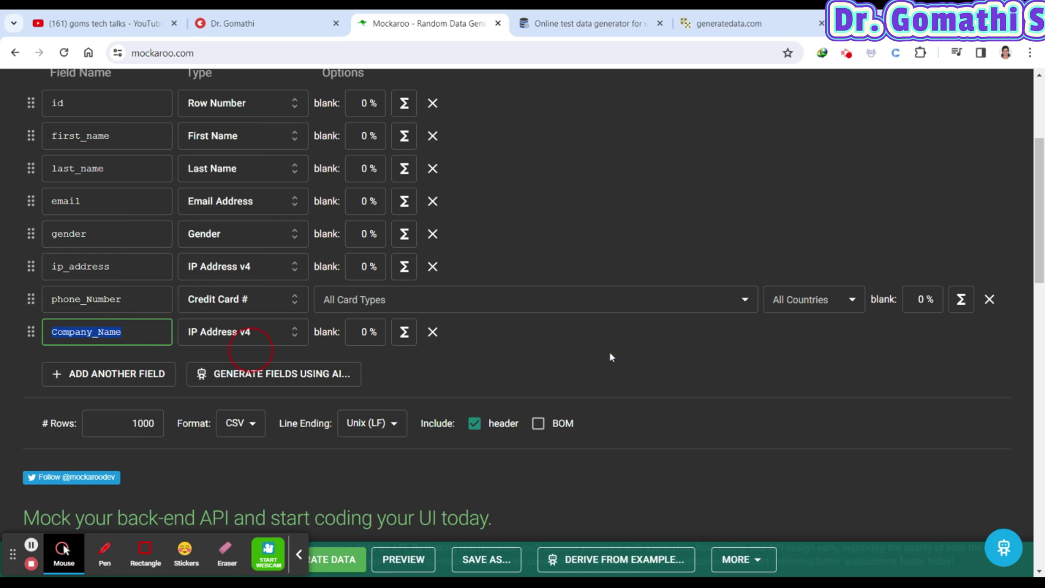
Step: Rename the phone_Number field to 'Credit Card', keeping All Card Types
double_click(152, 297)
type("Credit C")
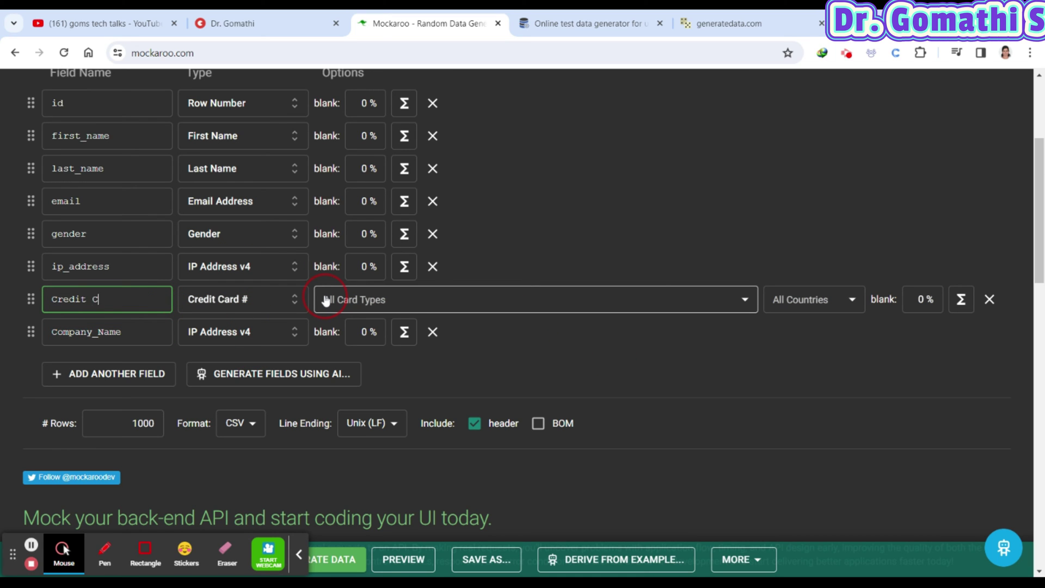
type("ard")
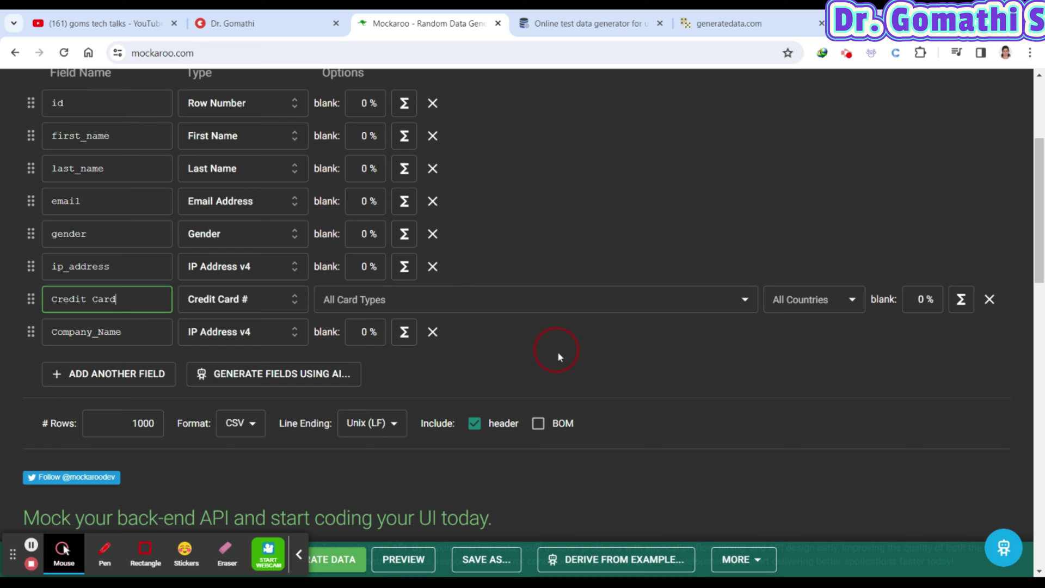
left_click(744, 299)
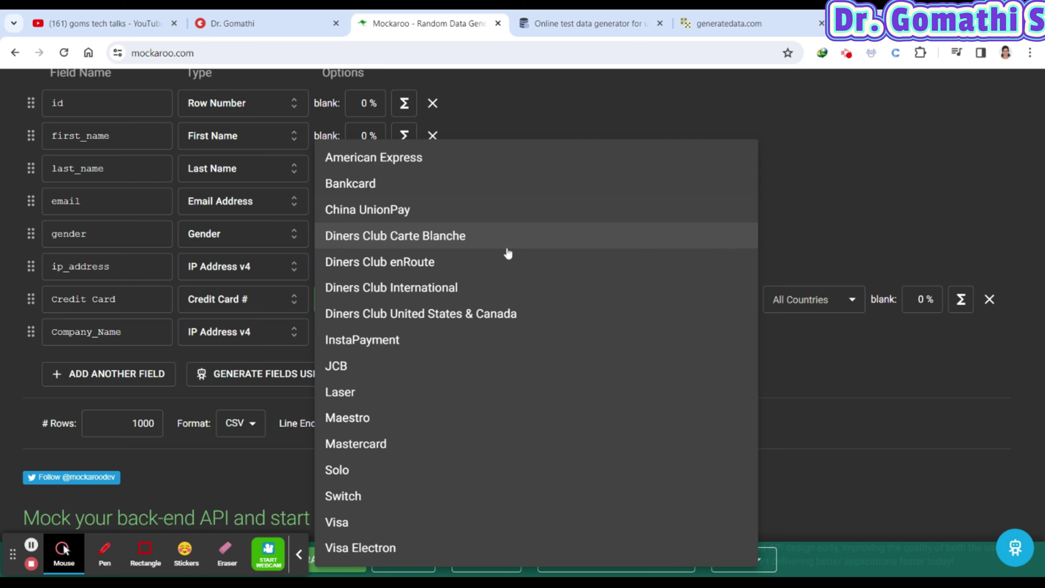
left_click(870, 235)
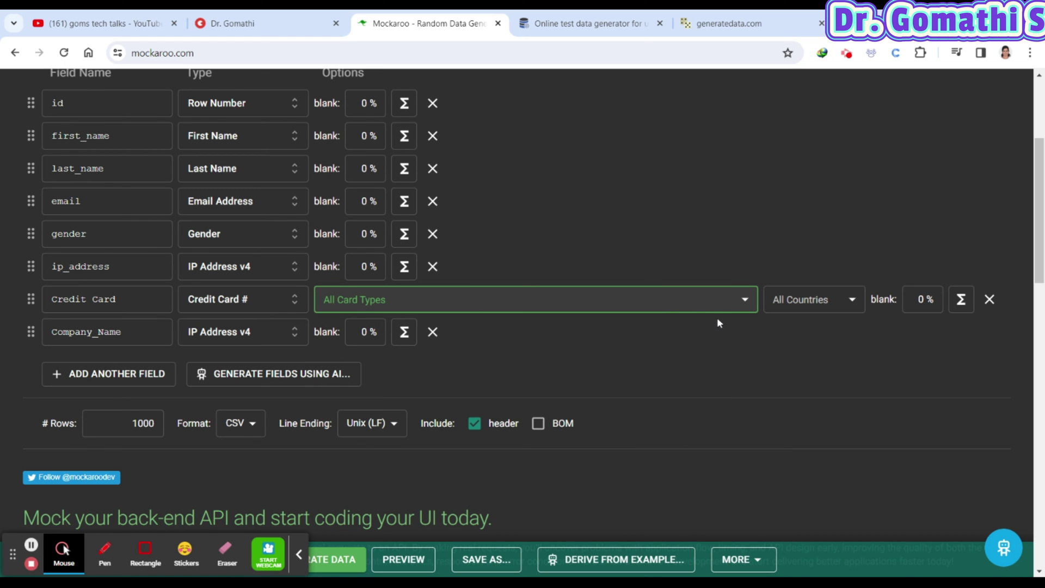
Step: Keep CSV as the output format and open Generate Fields Using AI
scroll(720, 313, "down", 3)
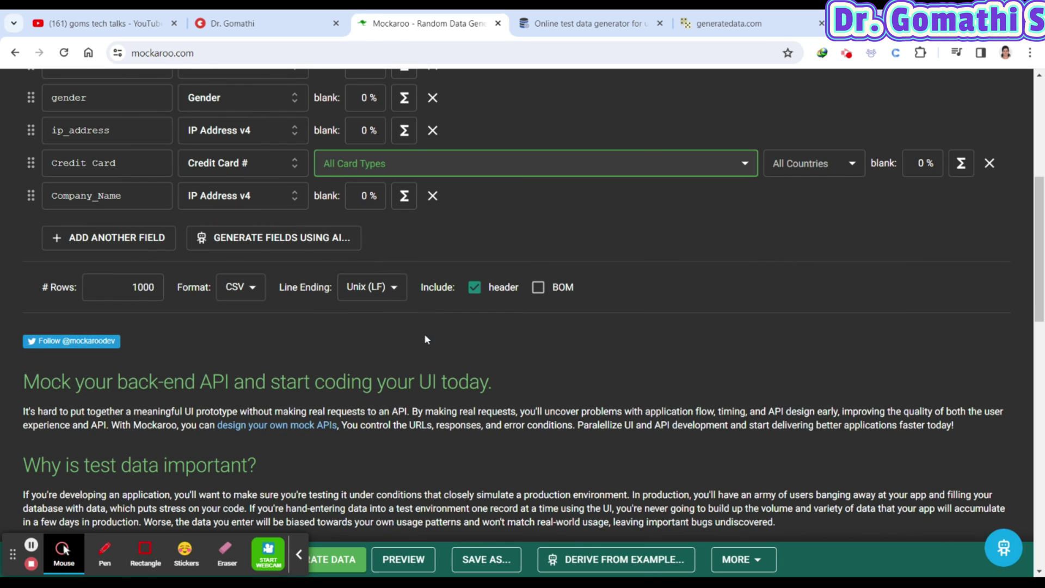
left_click(246, 293)
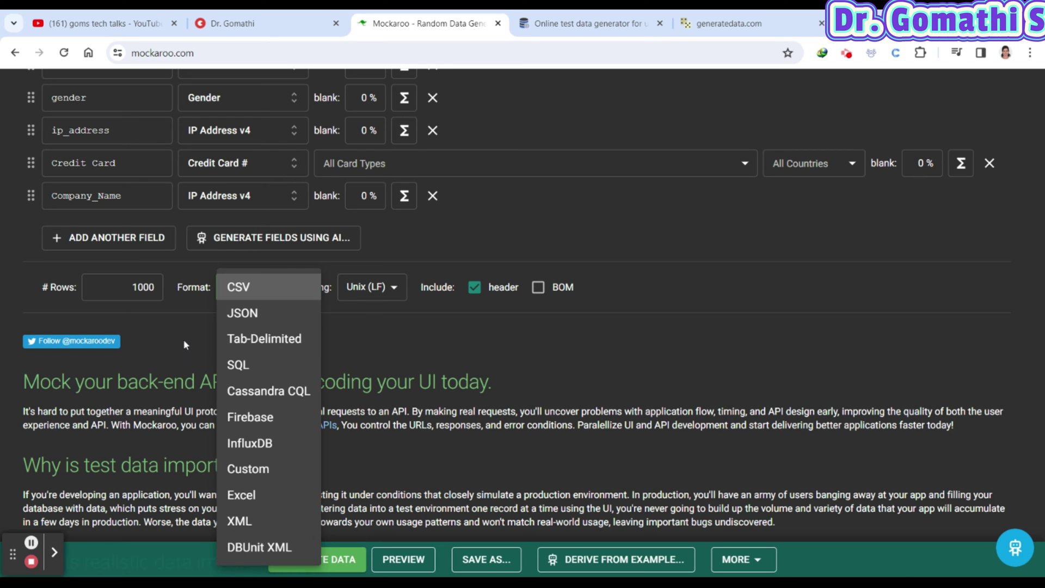
left_click(53, 299)
left_click(275, 238)
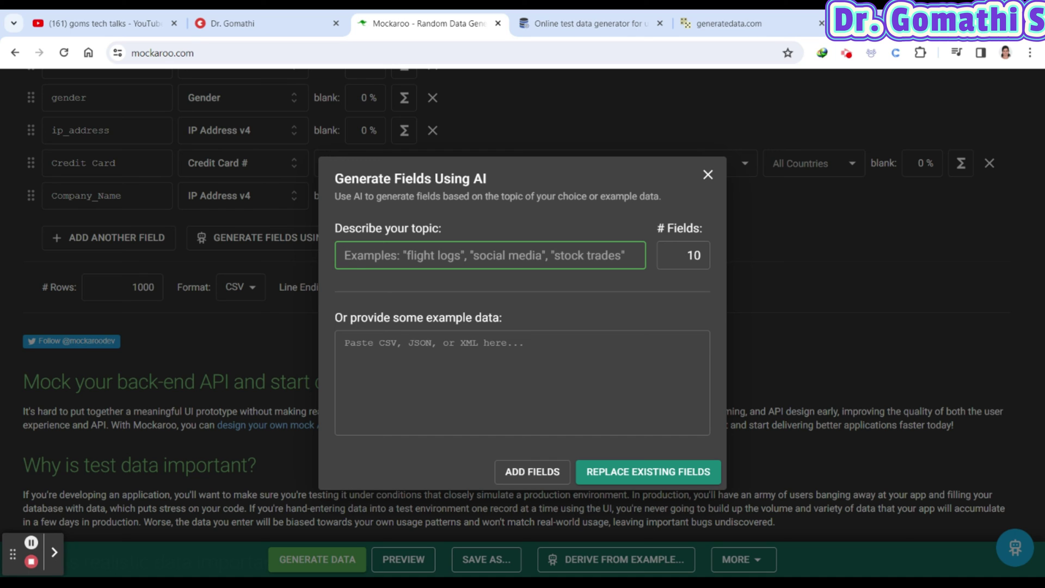
Step: Generate 10 AI fields for the topic 'Credit Card' and review the new card fields
type("Credit Card")
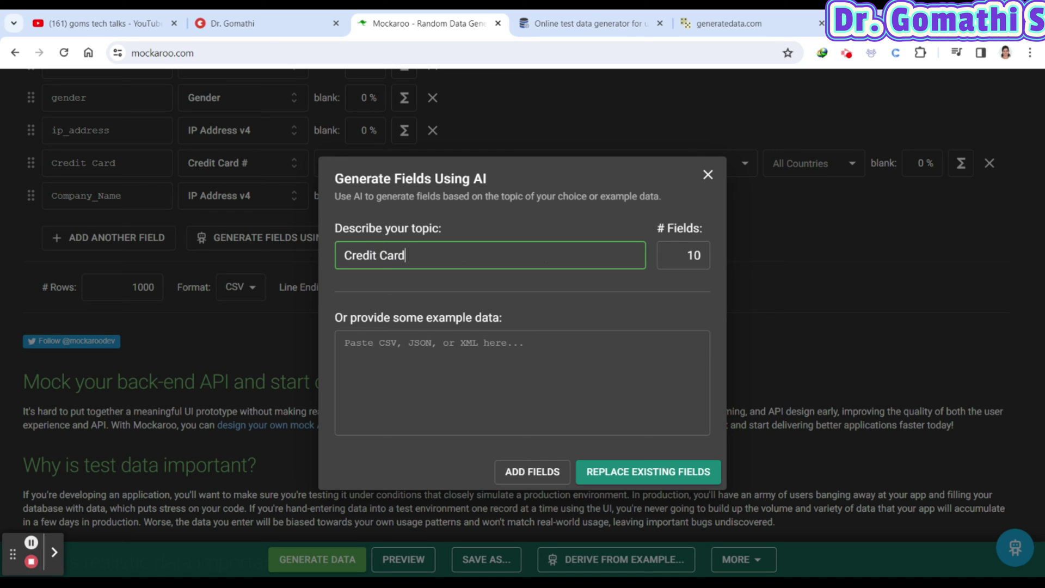
double_click(706, 260)
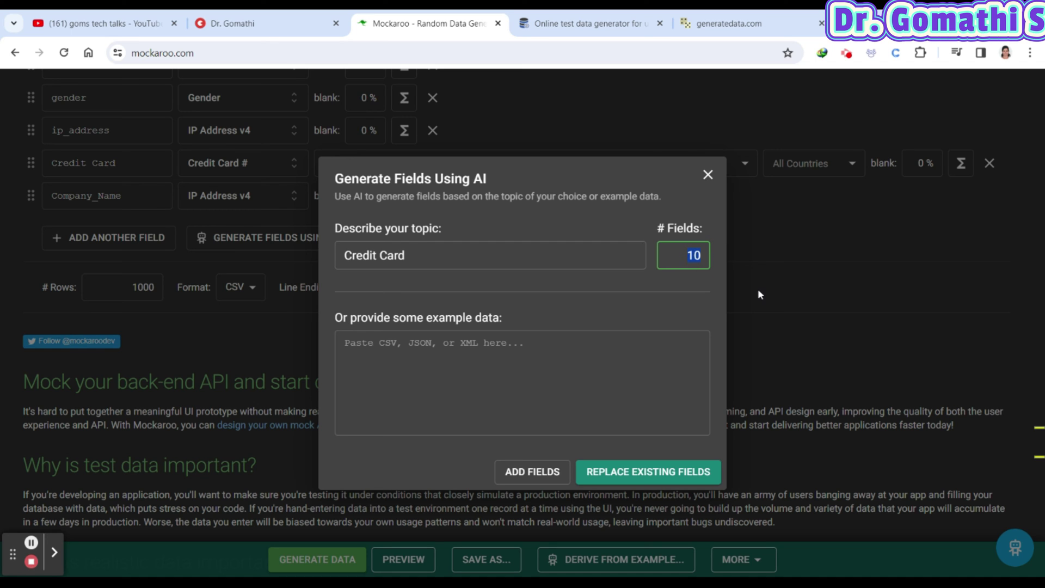
left_click(506, 472)
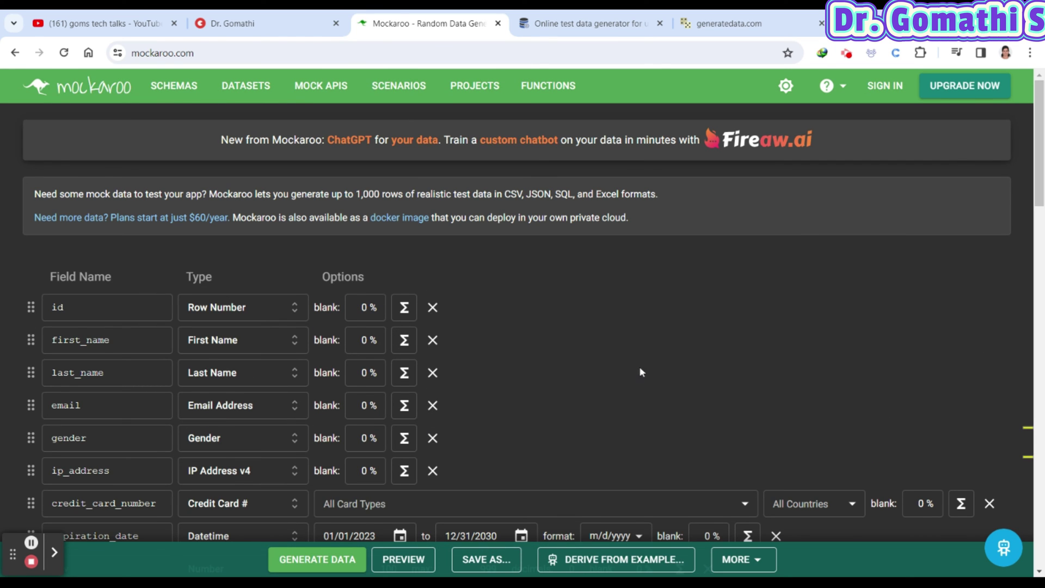
scroll(643, 371, "down", 8)
scroll(354, 422, "down", 3)
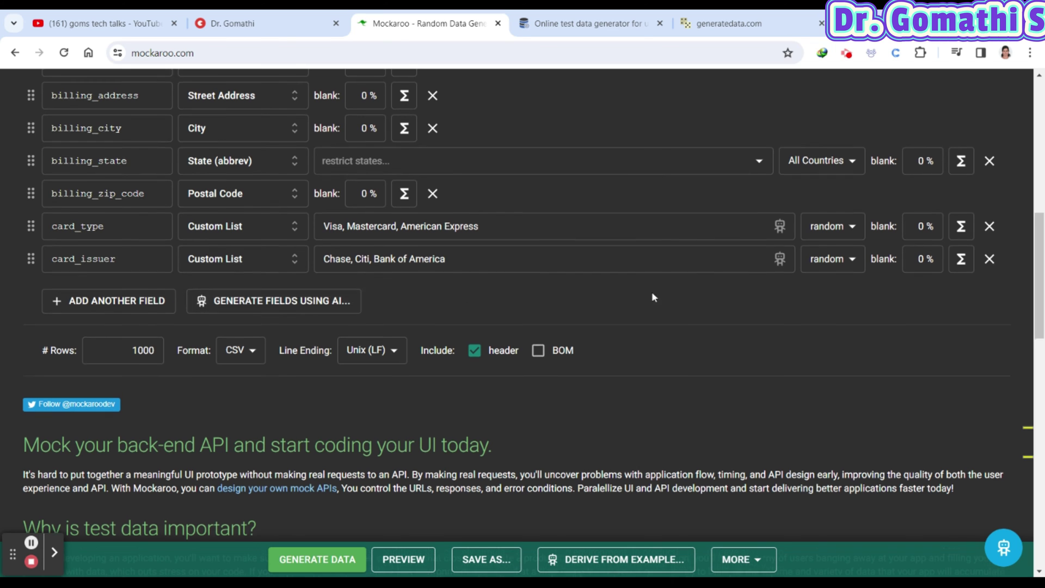
scroll(675, 354, "up", 10)
scroll(696, 400, "down", 12)
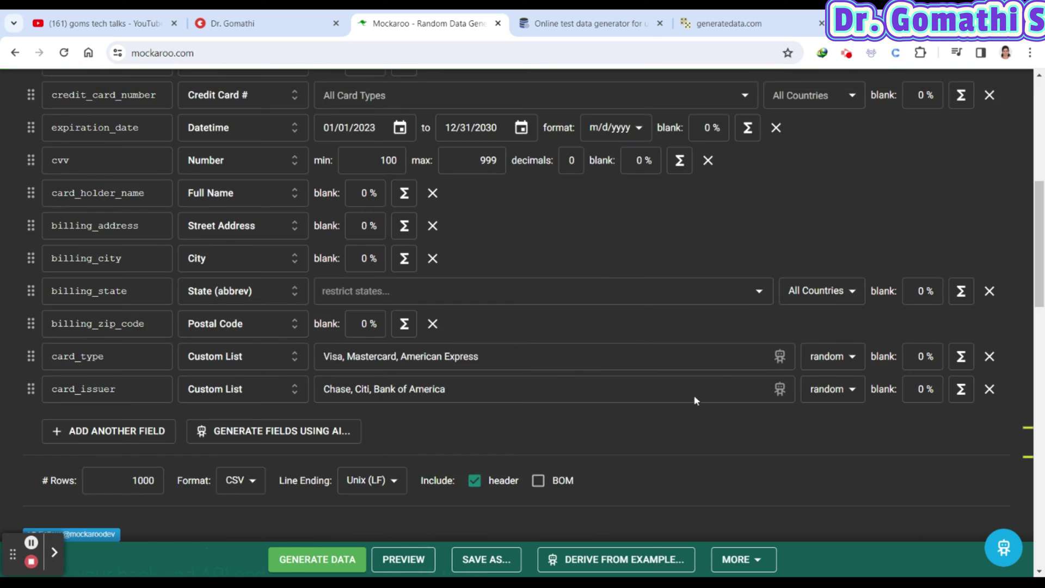
scroll(695, 401, "down", 15)
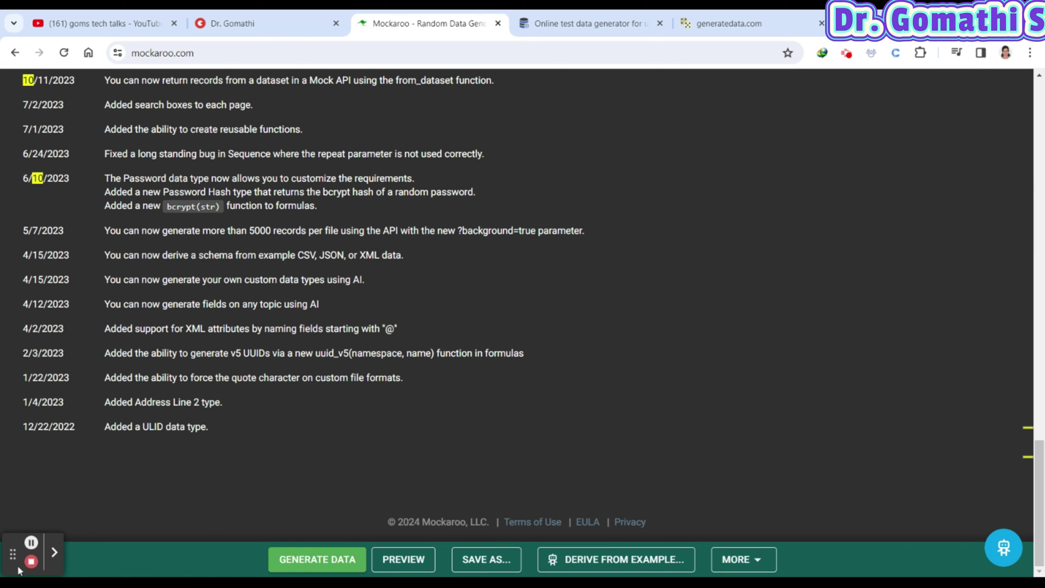
left_click(54, 552)
left_click(116, 555)
left_click_drag(331, 525, 330, 525)
mouse_move(366, 571)
left_mouse_down()
mouse_move(463, 550)
mouse_move(457, 574)
left_mouse_up()
left_click(89, 565)
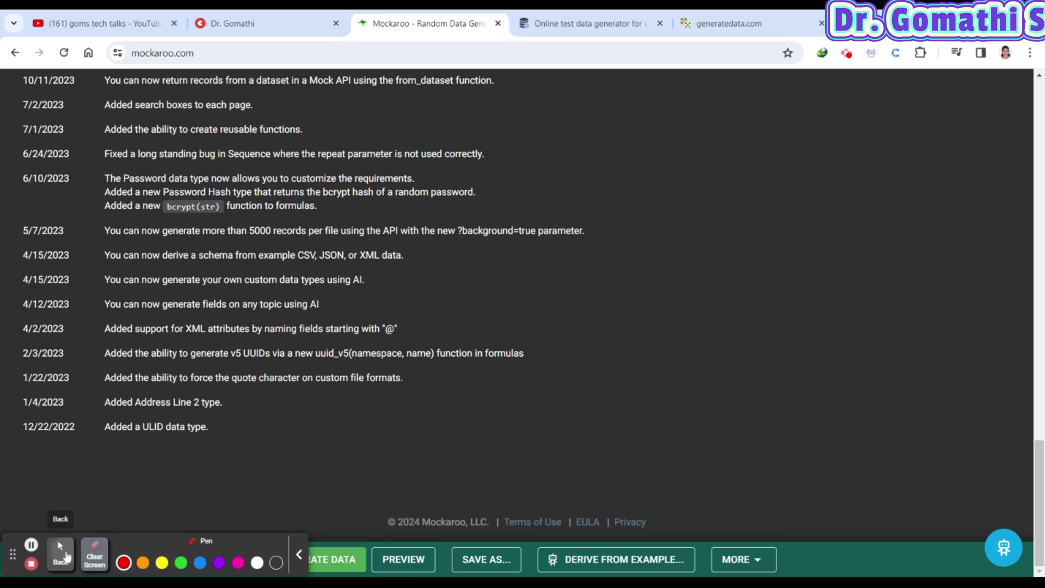
left_click(61, 552)
left_click(404, 566)
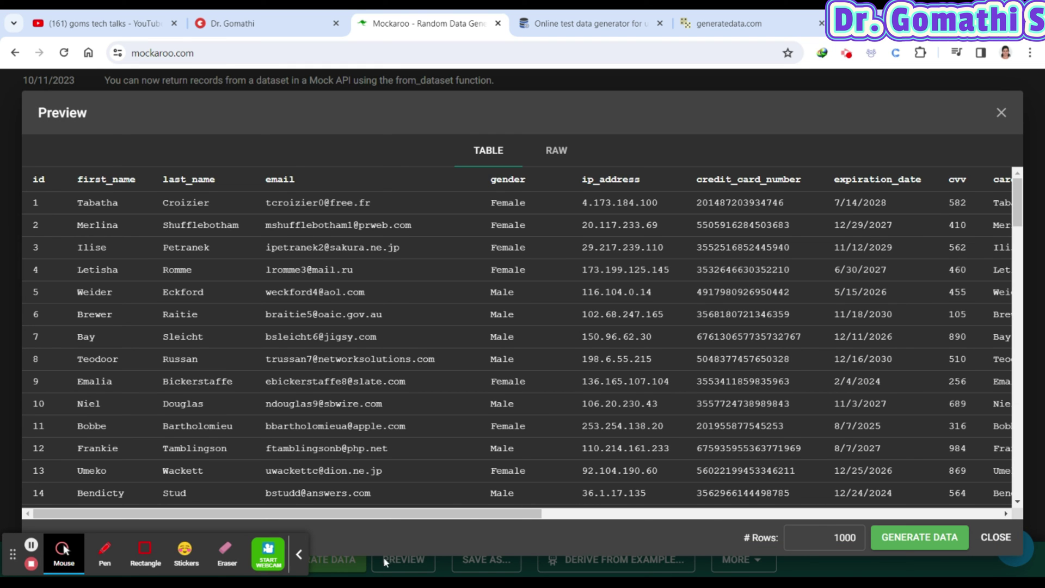
left_click_drag(71, 204, 210, 203)
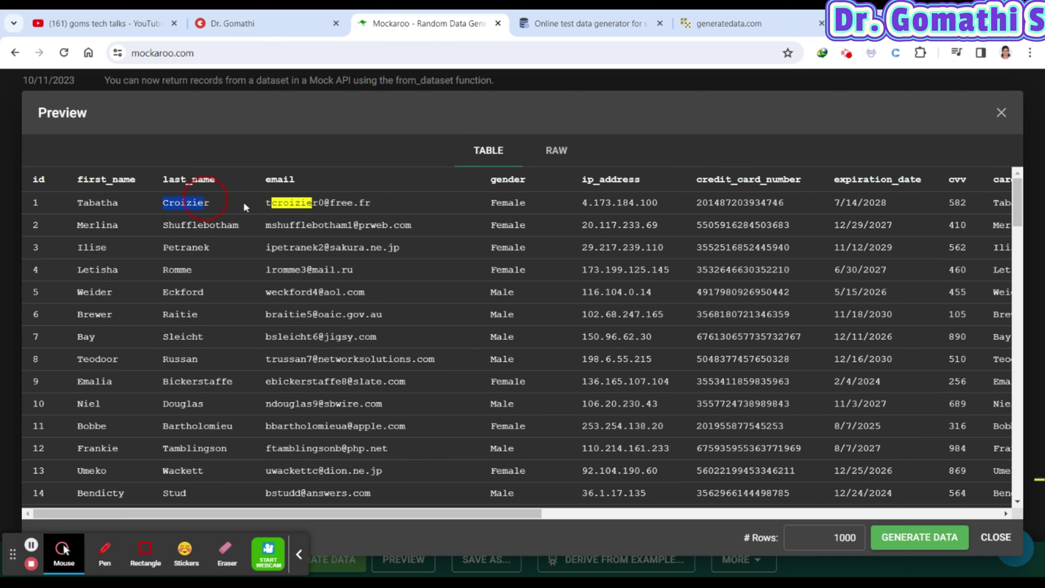
left_click_drag(490, 205, 527, 204)
left_click_drag(256, 516, 754, 529)
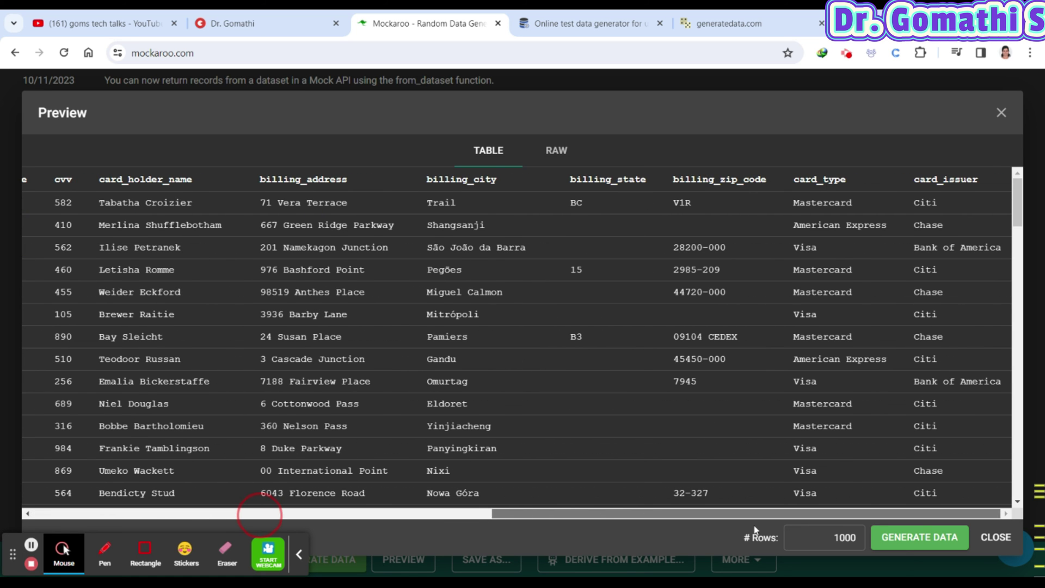
left_click(1001, 112)
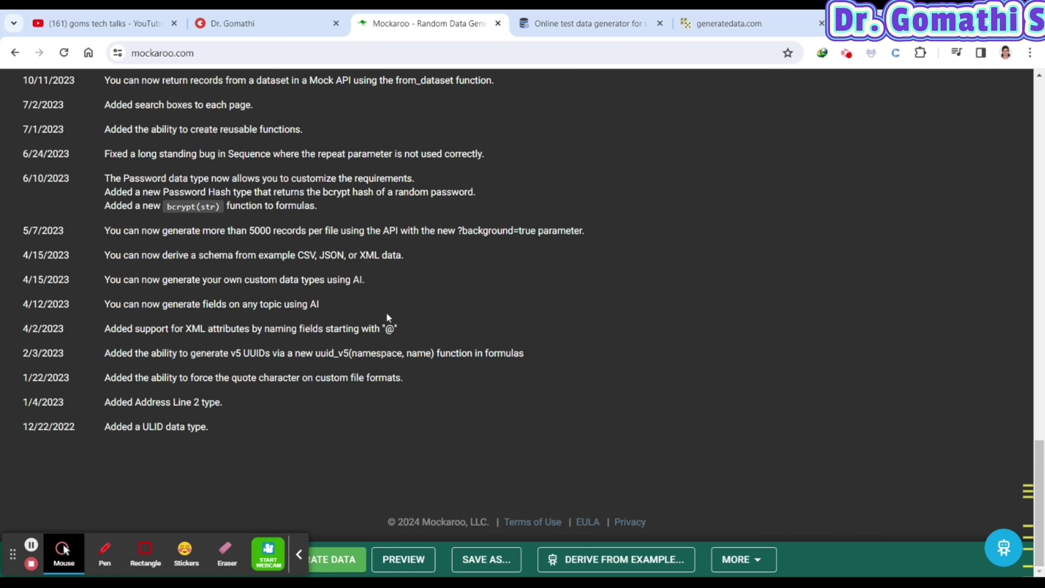
left_click(300, 556)
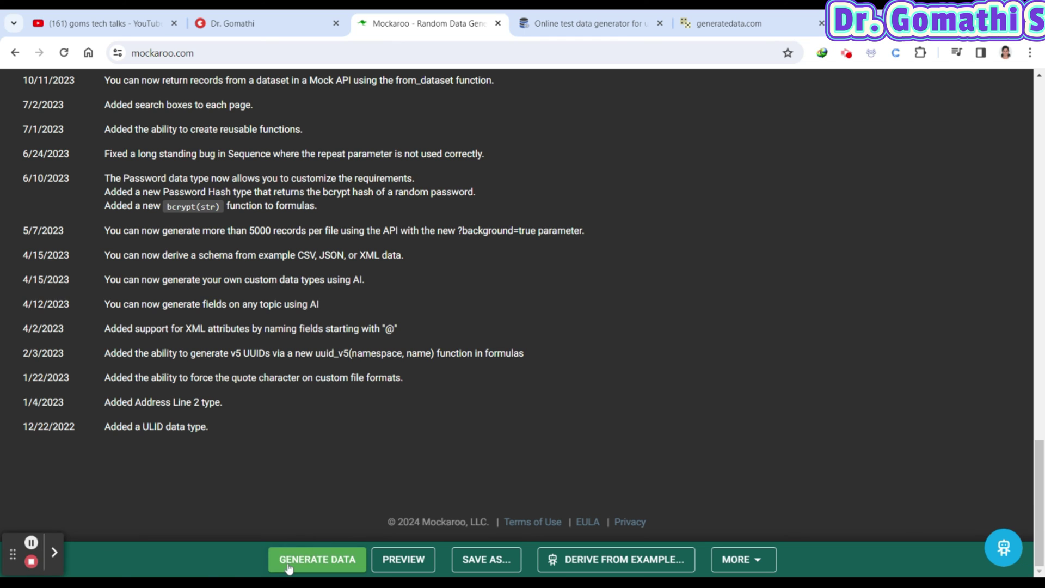
left_click(757, 560)
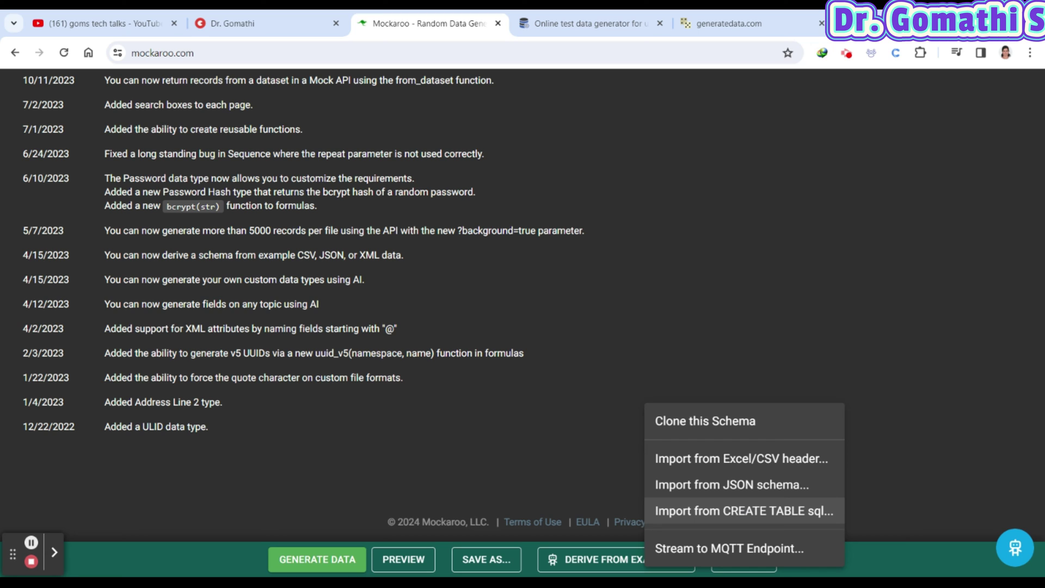
Step: Switch to the Online test data generator site
left_click(518, 15)
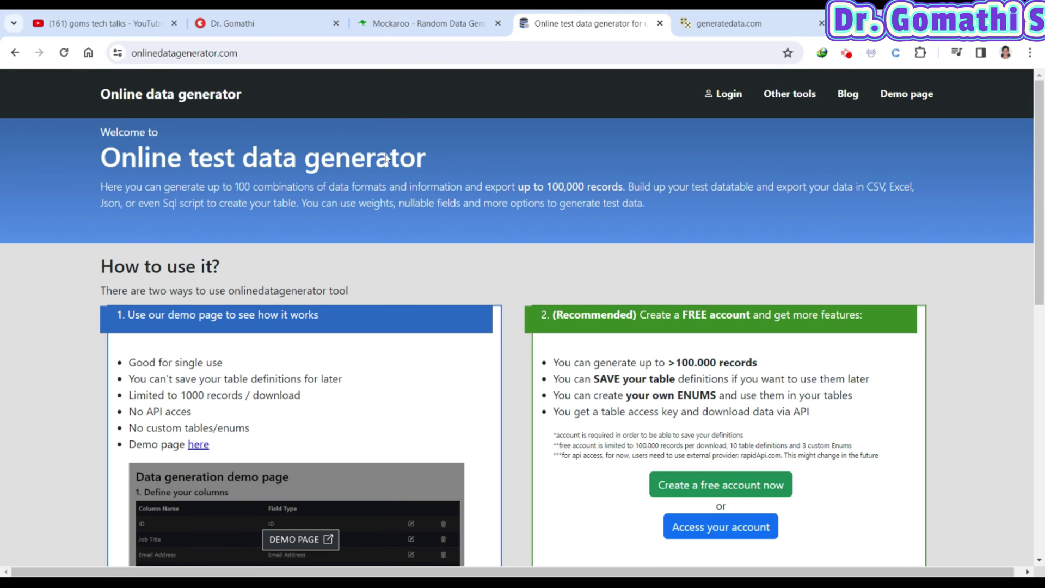
scroll(473, 217, "down", 3)
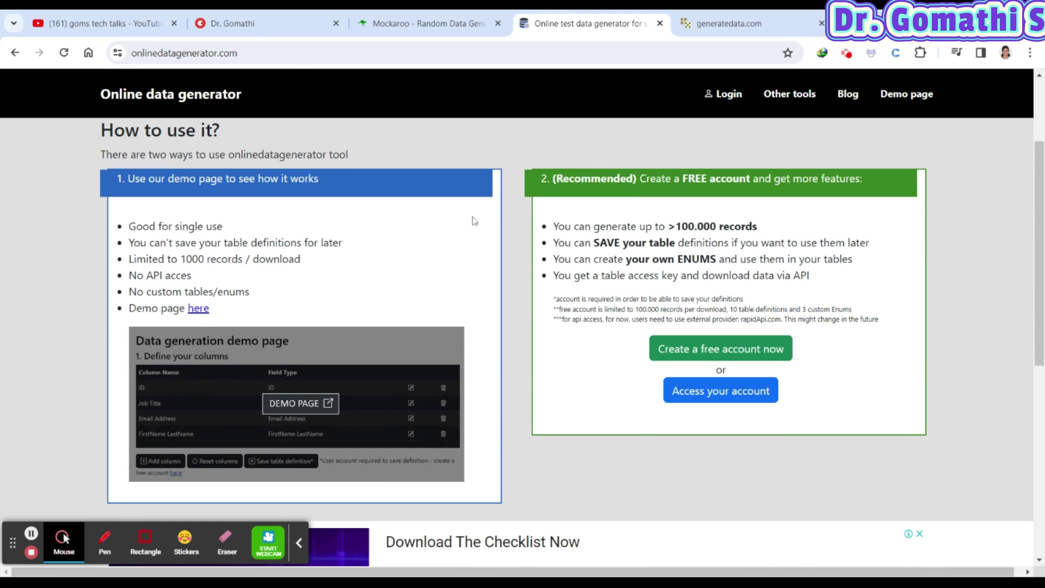
left_click_drag(182, 259, 301, 259)
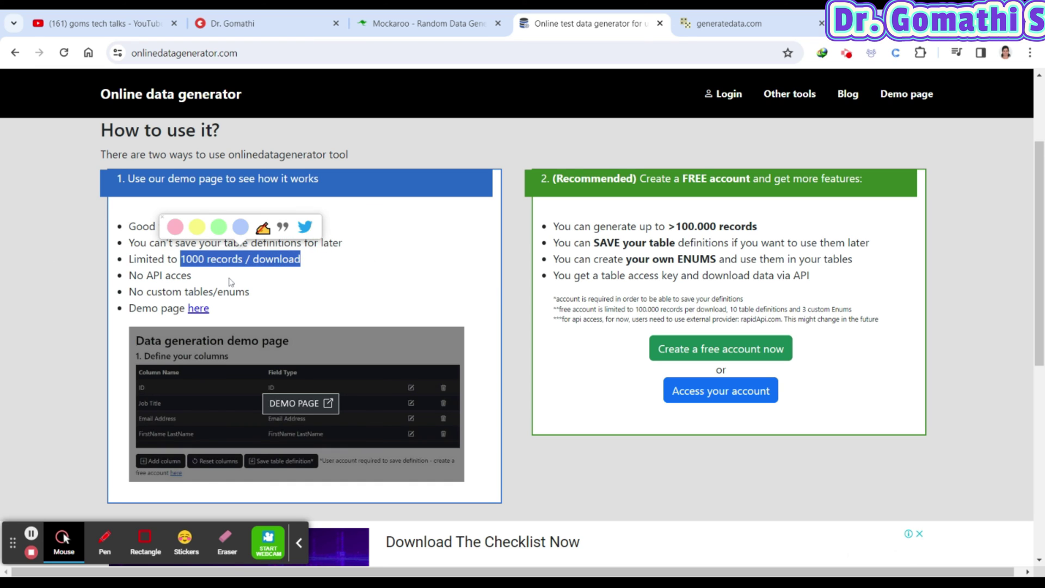
left_click(231, 282)
left_click_drag(144, 276, 246, 292)
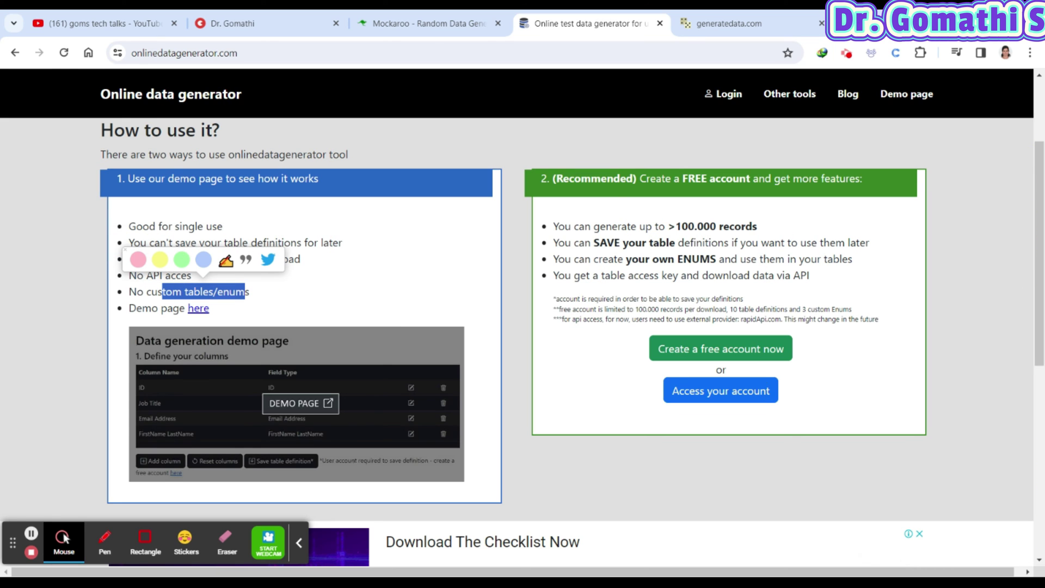
left_click_drag(670, 227, 758, 227)
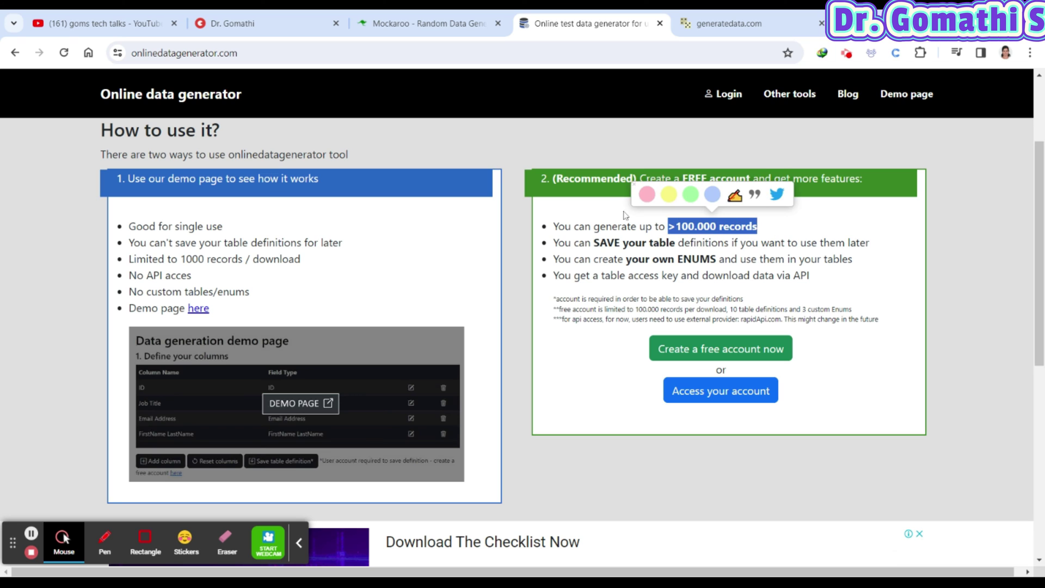
left_click(718, 202)
left_click_drag(638, 182, 803, 180)
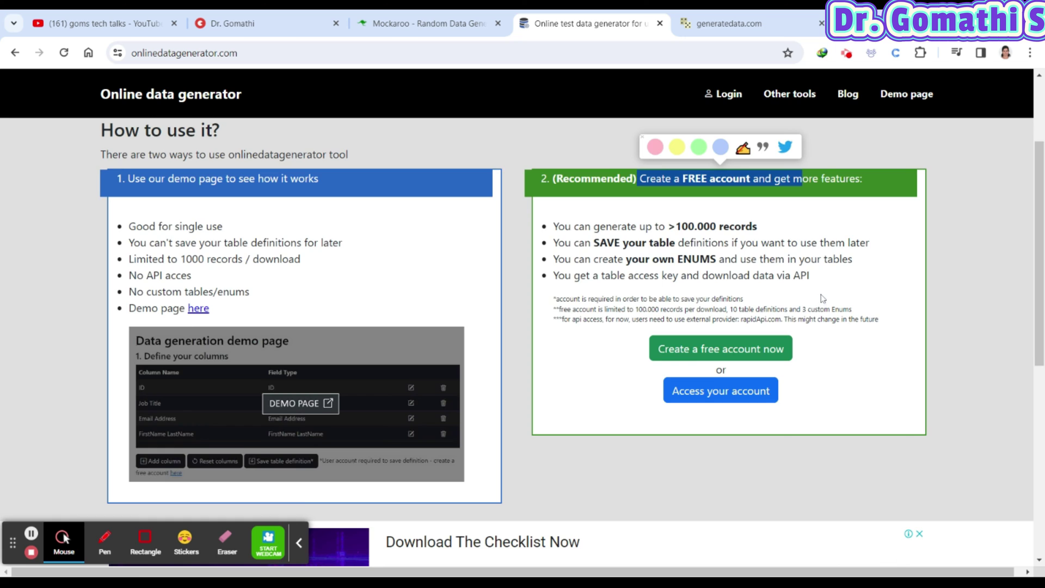
scroll(823, 299, "down", 4)
scroll(823, 297, "up", 5)
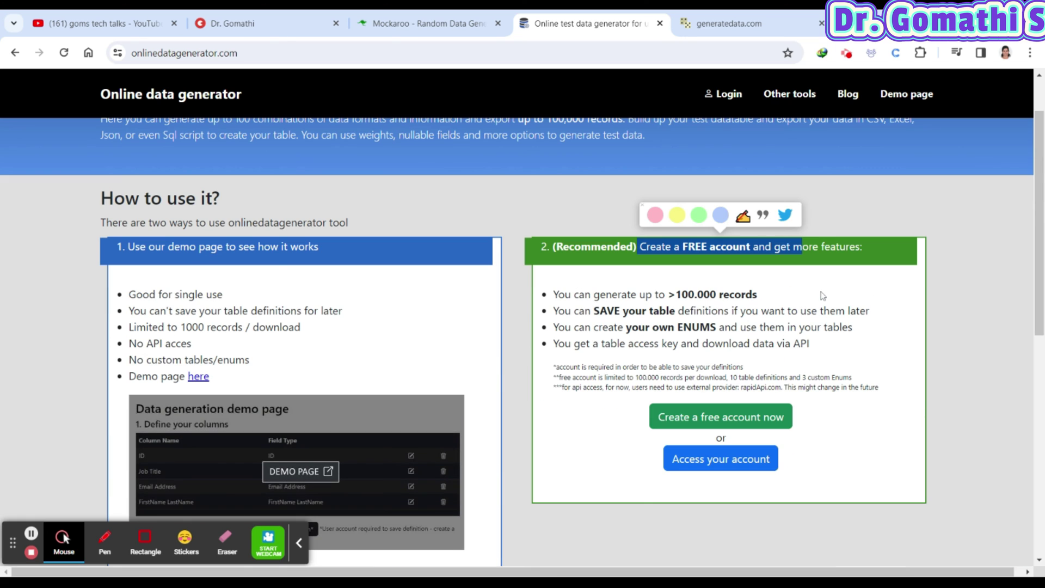
left_click(332, 469)
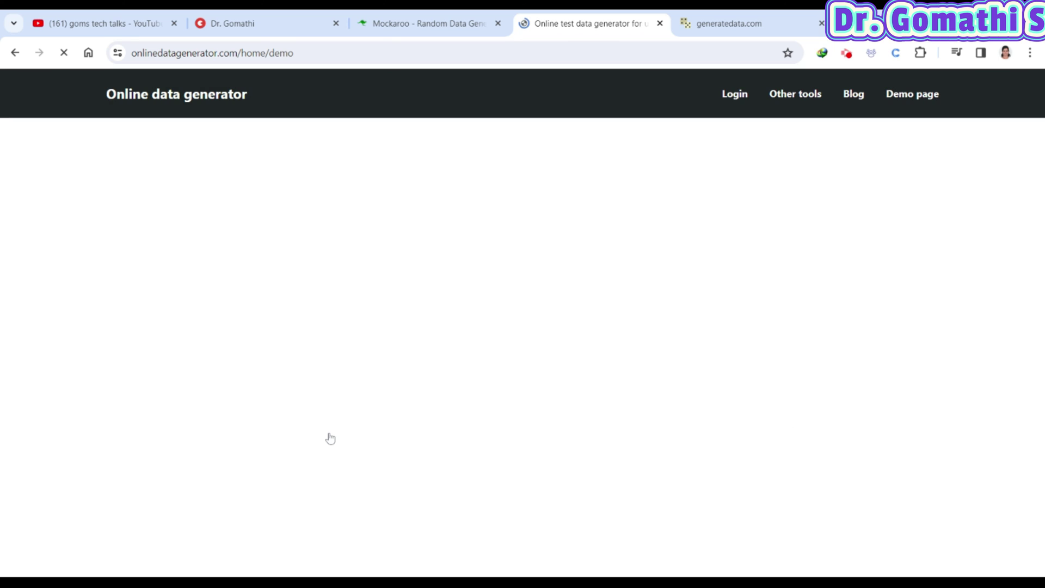
scroll(452, 369, "down", 1)
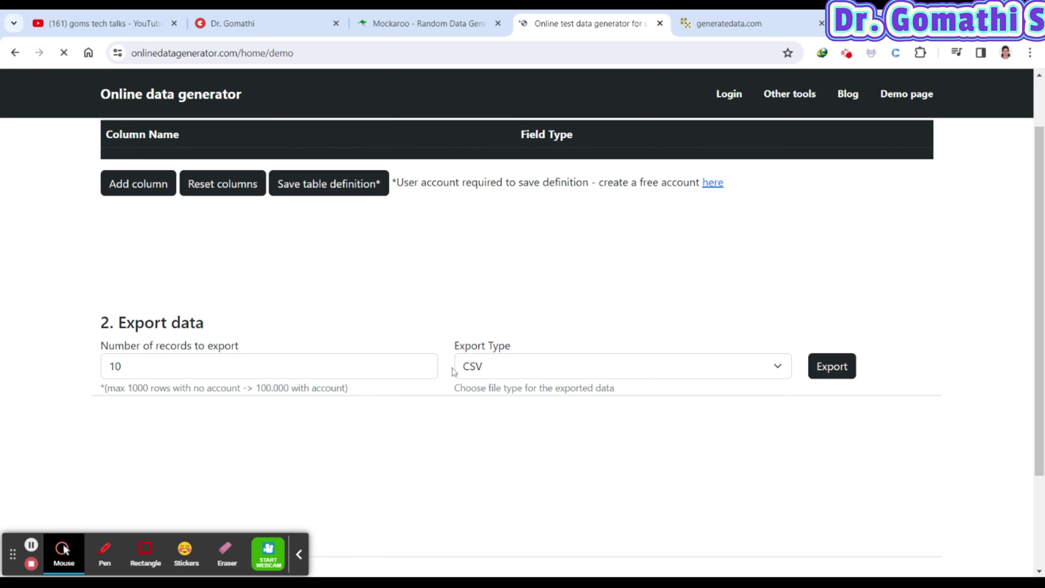
scroll(344, 238, "up", 1)
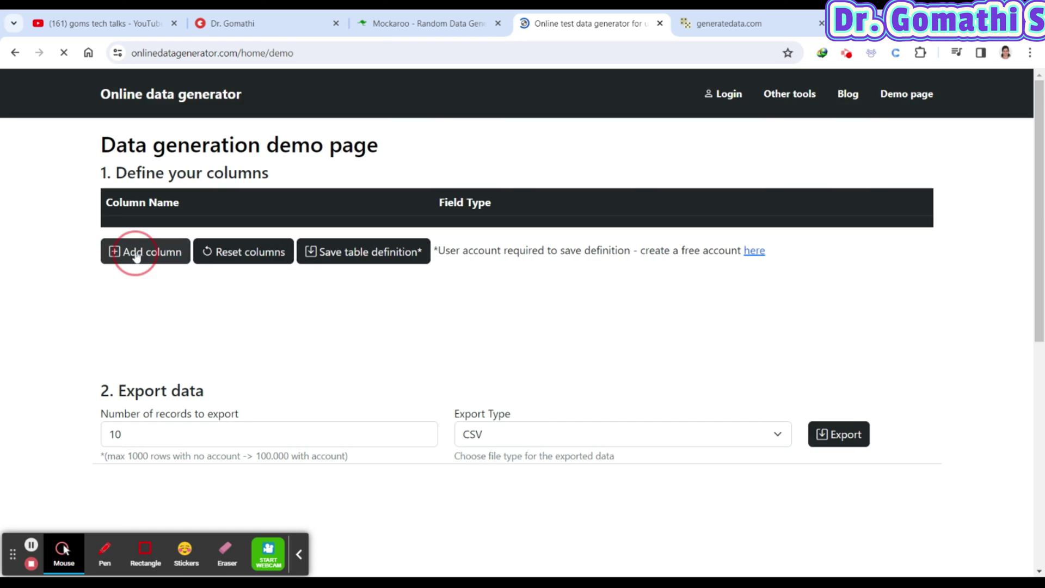
left_click(140, 254)
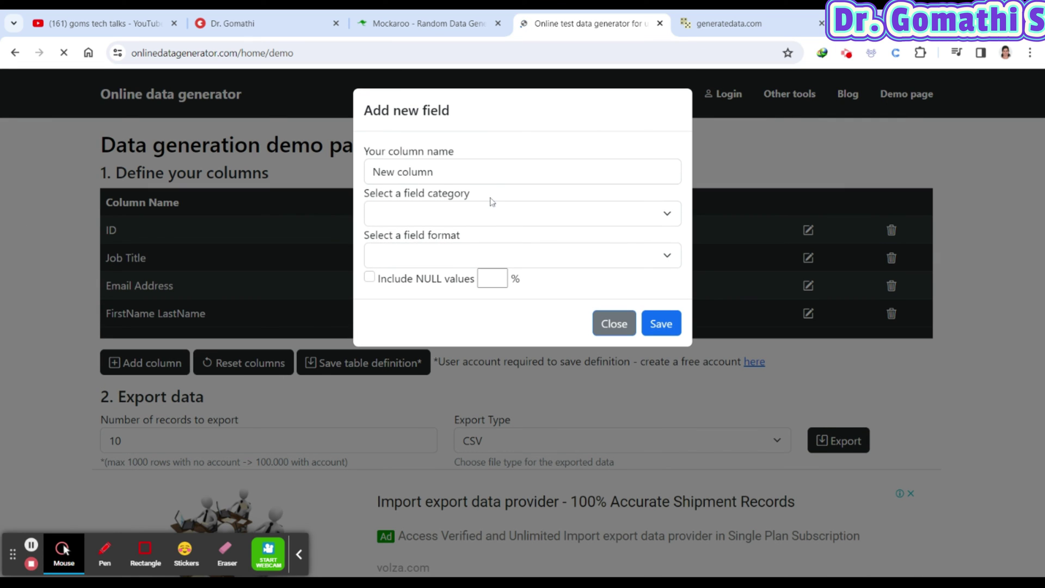
left_click(494, 172)
left_click(462, 221)
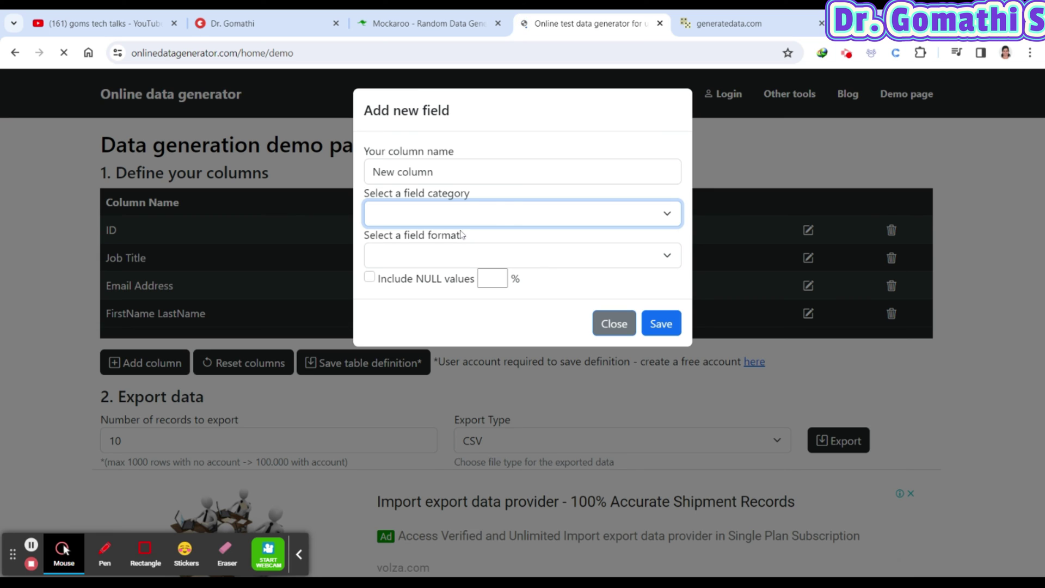
left_click(464, 256)
left_click(475, 208)
left_click(449, 230)
left_click(451, 254)
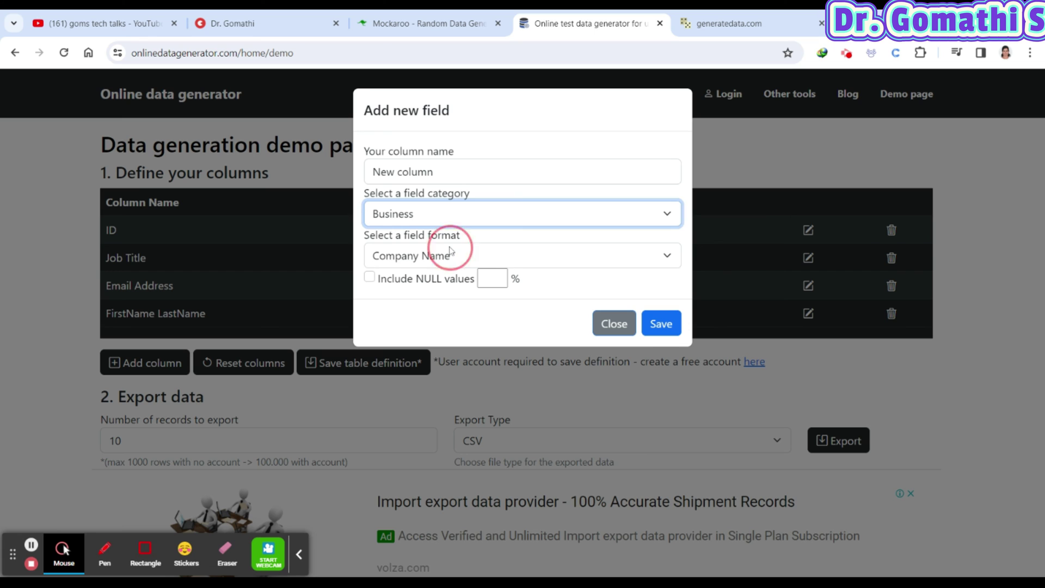
left_click(454, 213)
left_click(454, 212)
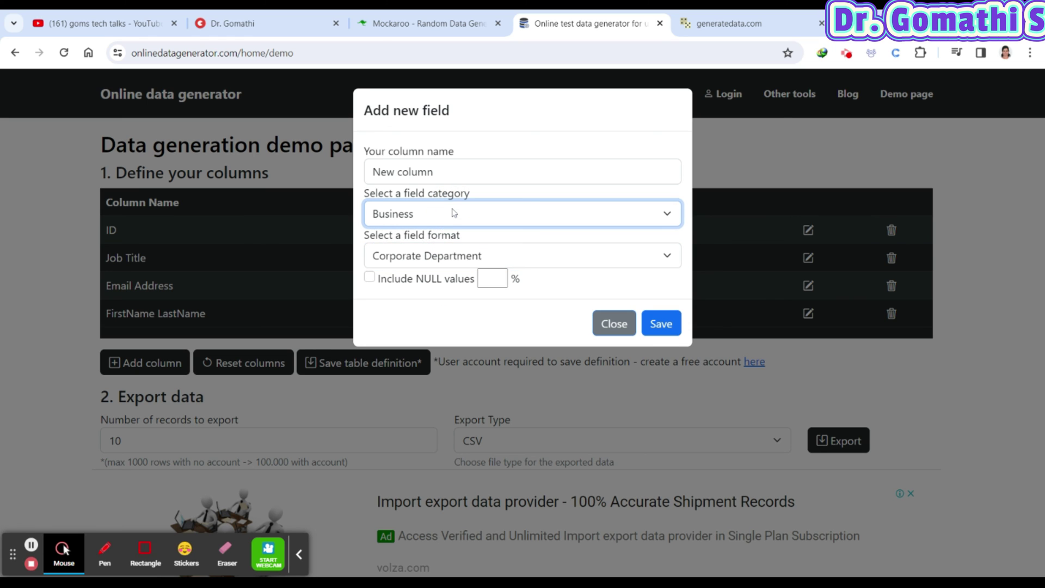
left_click(434, 251)
left_click(434, 251)
left_click(431, 274)
key("shift+Tab")
key("shift+Tab")
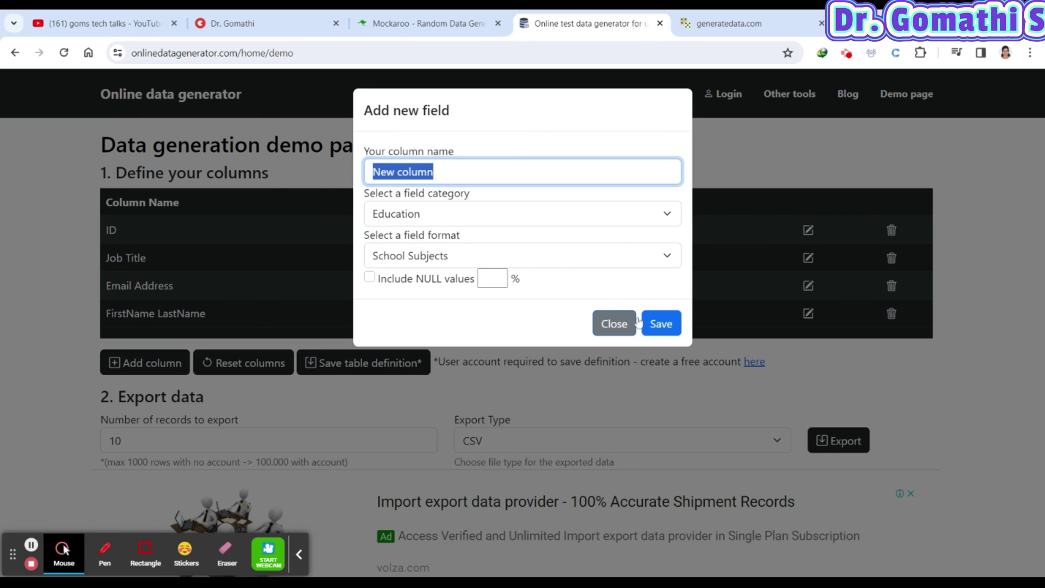
left_click(614, 327)
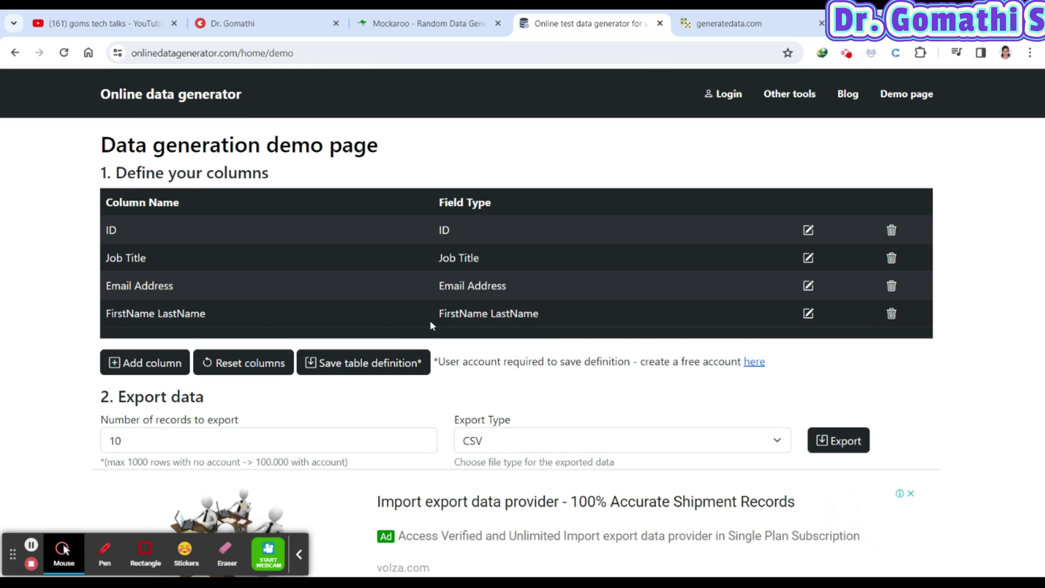
Step: Change the record count from 10 to 500, keep CSV as the export type, and export
scroll(436, 327, "down", 3)
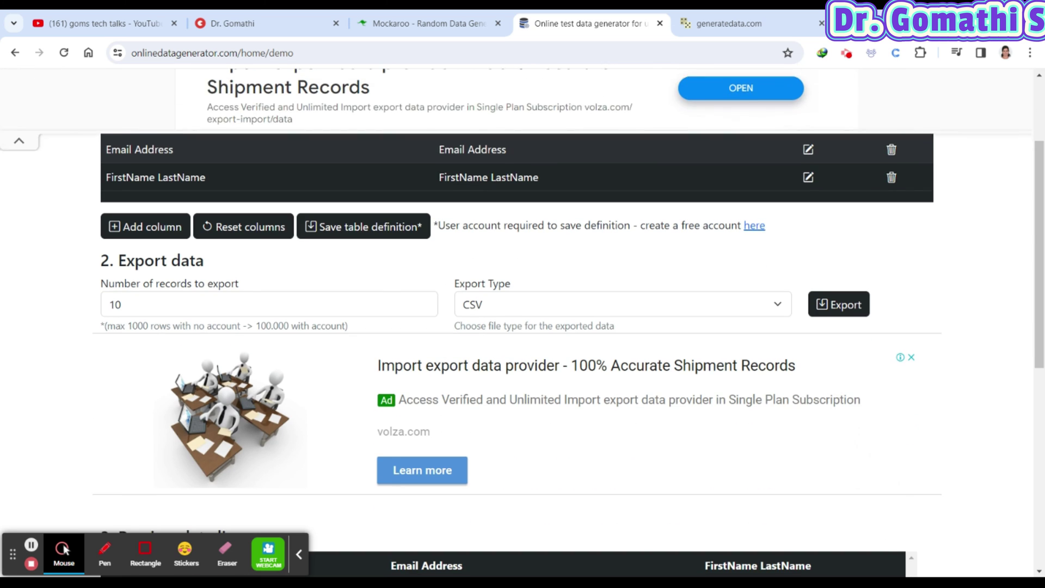
left_click_drag(130, 304, 27, 304)
type("100")
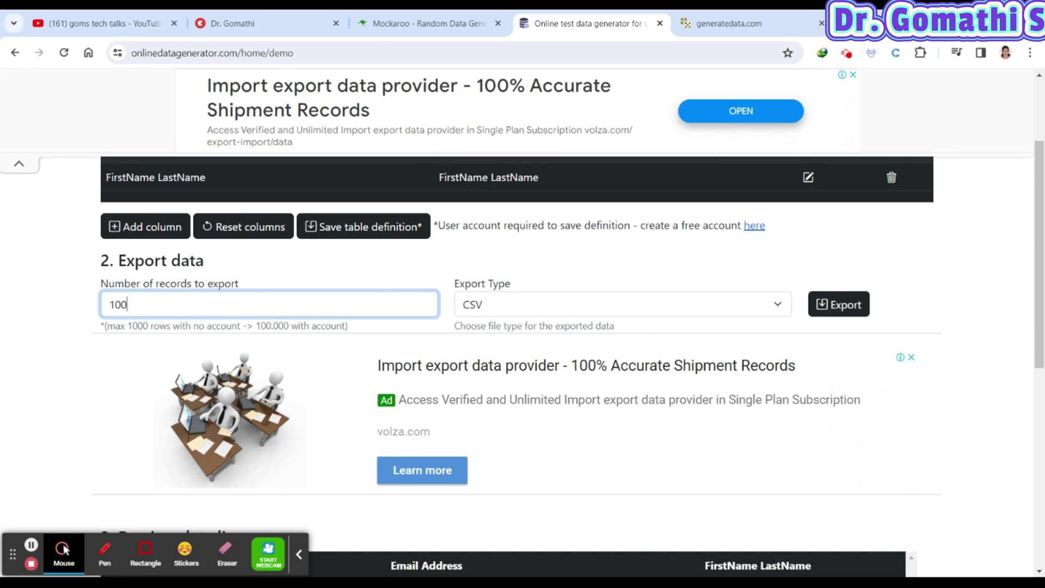
key("BackSpace")
key("BackSpace")
key("BackSpace")
type("500")
left_click(702, 305)
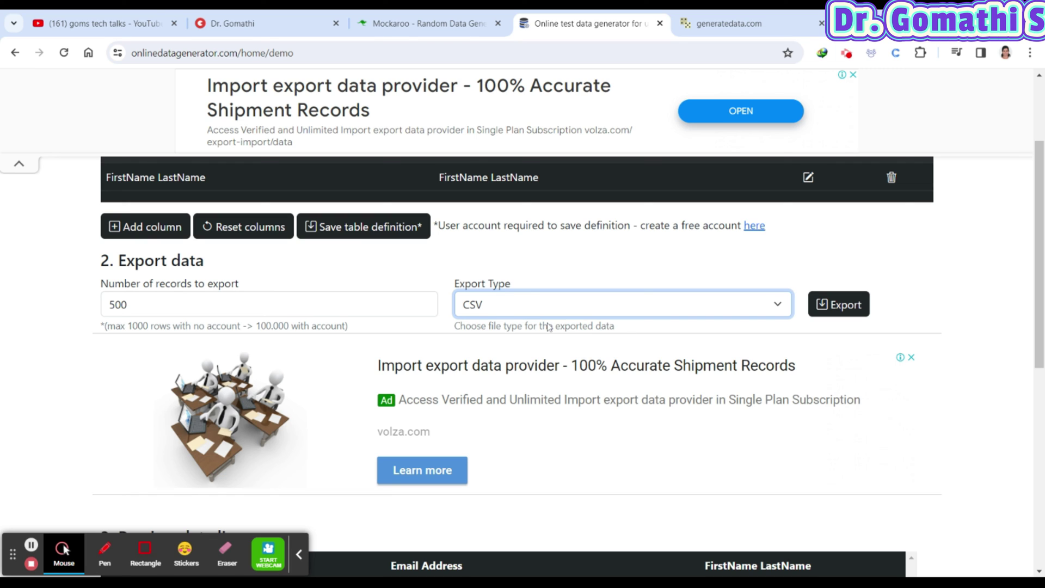
left_click(868, 331)
left_click(856, 305)
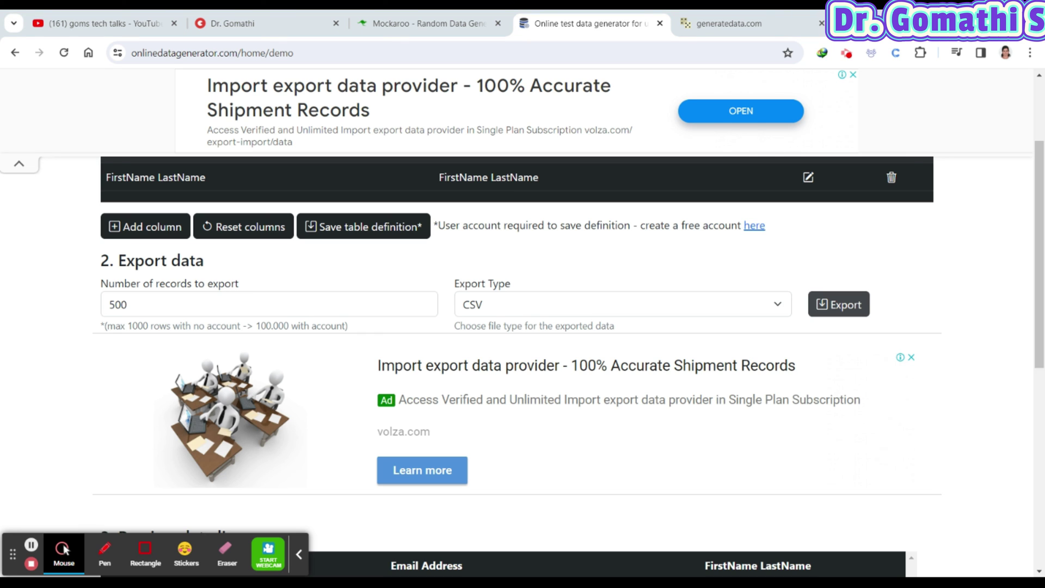
scroll(517, 327, "down", 1)
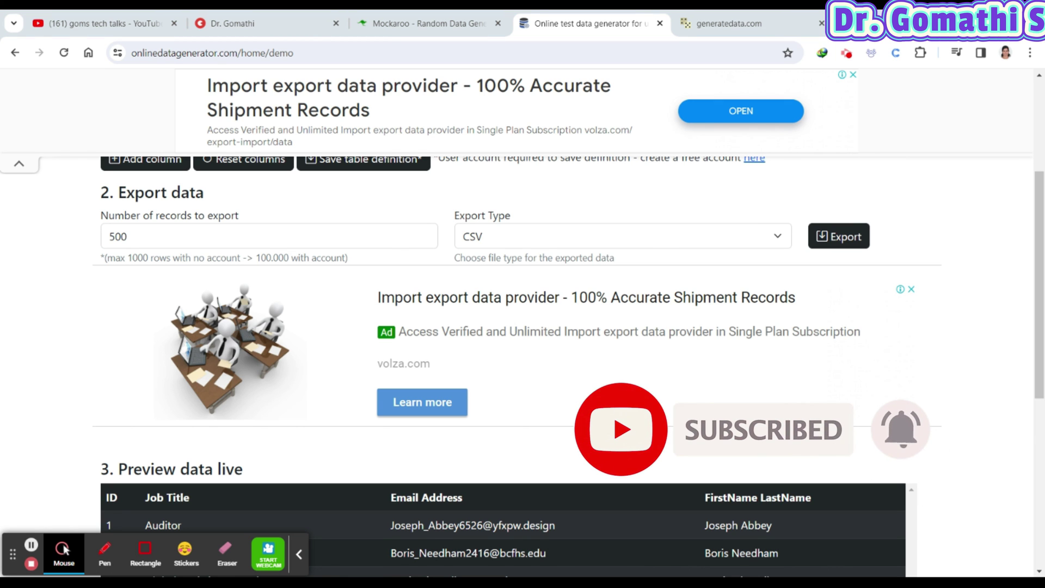
Step: On generatedata.com's Quick Start, select Name, Phone, Email, List, Currency and Postal/Zip data types
left_click(729, 23)
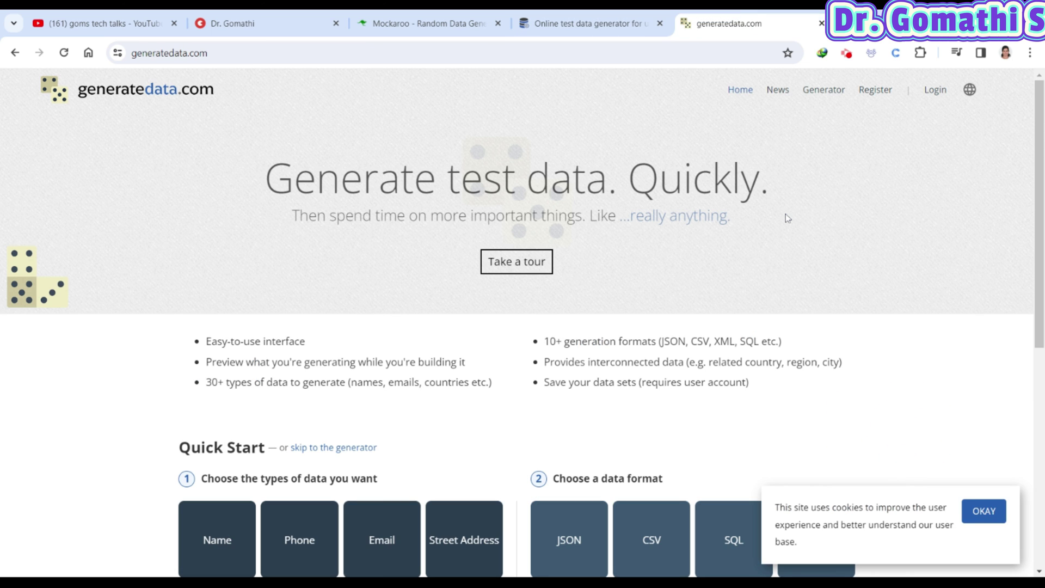
scroll(770, 237, "down", 5)
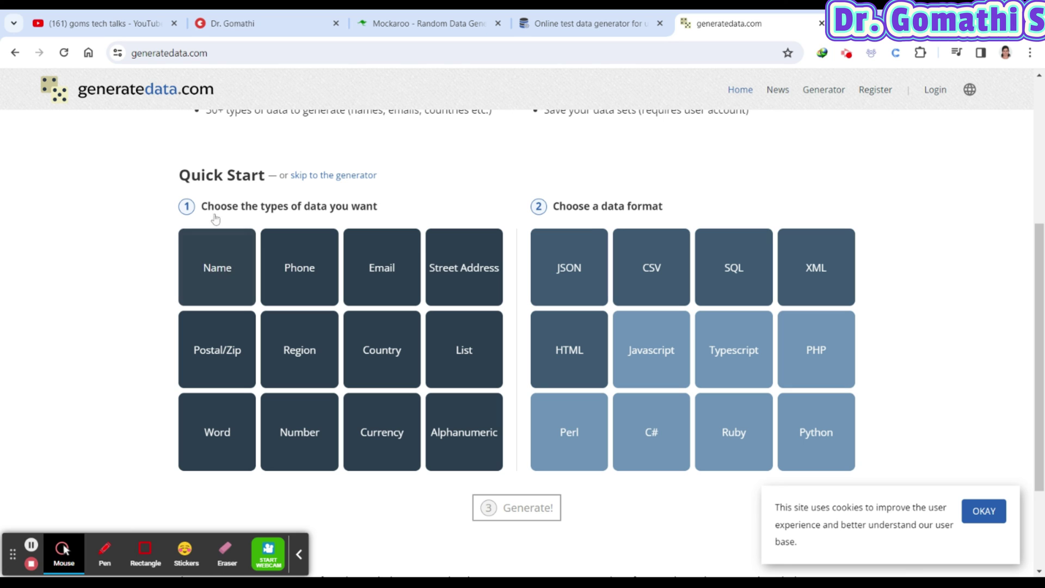
left_click(210, 278)
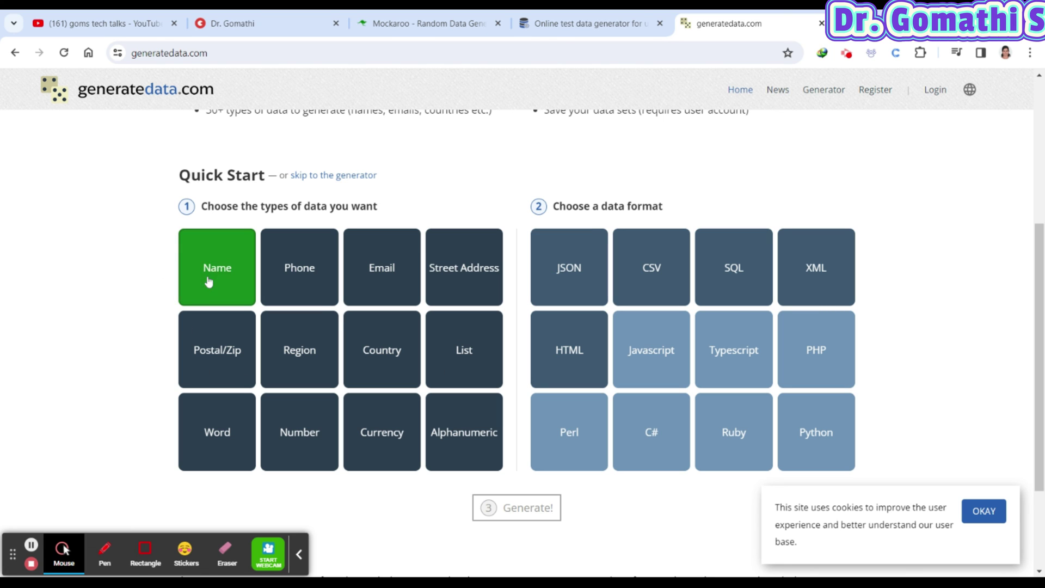
left_click(330, 298)
left_click(375, 287)
left_click(464, 375)
left_click(369, 434)
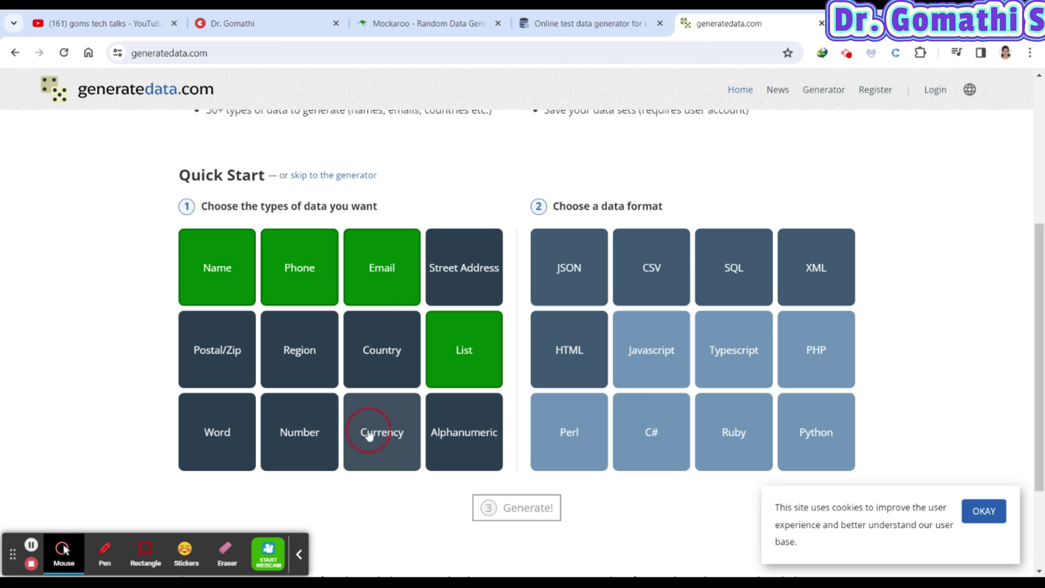
left_click(186, 334)
Step: Set the output format to XML instead of JSON, then begin annotating the Quick Start grid
scroll(562, 353, "down", 1)
scroll(563, 352, "down", 2)
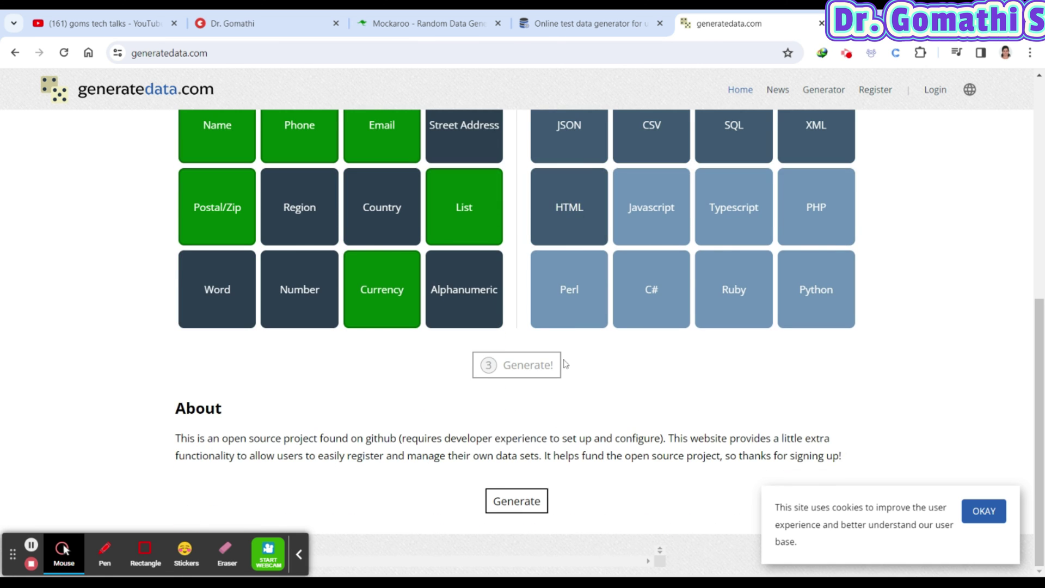
scroll(229, 288, "up", 5)
scroll(684, 387, "down", 3)
left_click(595, 261)
left_click(801, 261)
left_click(105, 554)
mouse_move(303, 158)
left_mouse_down()
mouse_move(354, 497)
mouse_move(280, 174)
mouse_move(260, 181)
left_mouse_up()
Step: Draw another pen annotation on the Quick Start grid, then clear the annotations
mouse_move(761, 163)
left_mouse_down()
mouse_move(513, 283)
mouse_move(776, 173)
mouse_move(646, 184)
left_mouse_up()
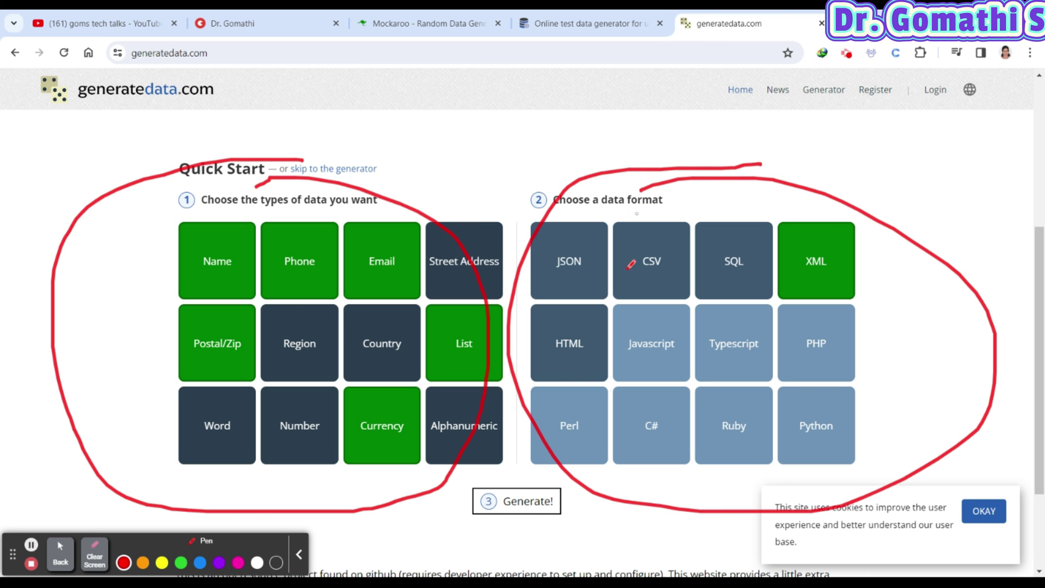
left_click(94, 553)
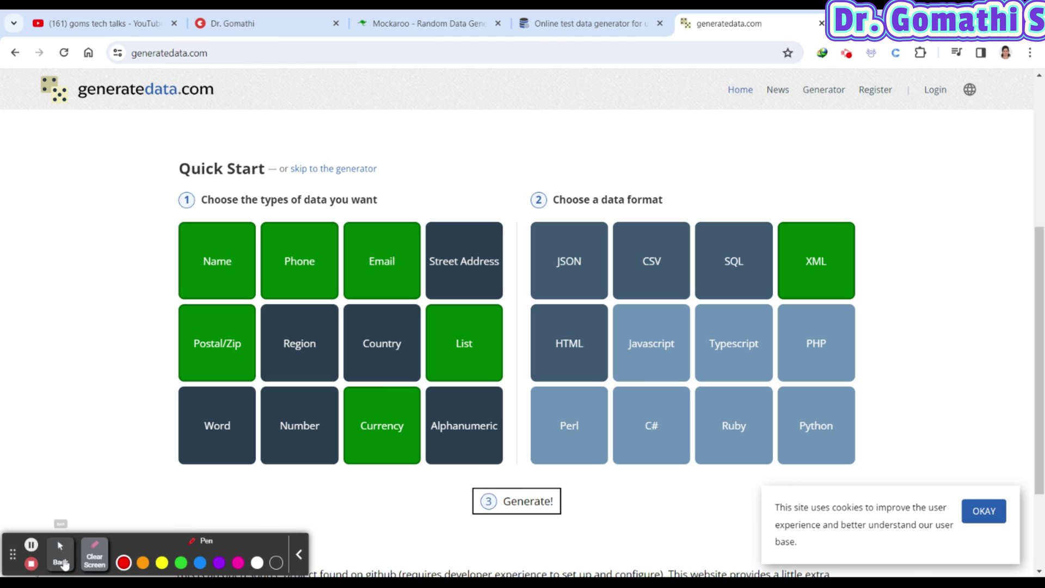
left_click(60, 552)
Step: Scroll around the generatedata.com page, then return to the Mockaroo browser tab
scroll(561, 490, "down", 3)
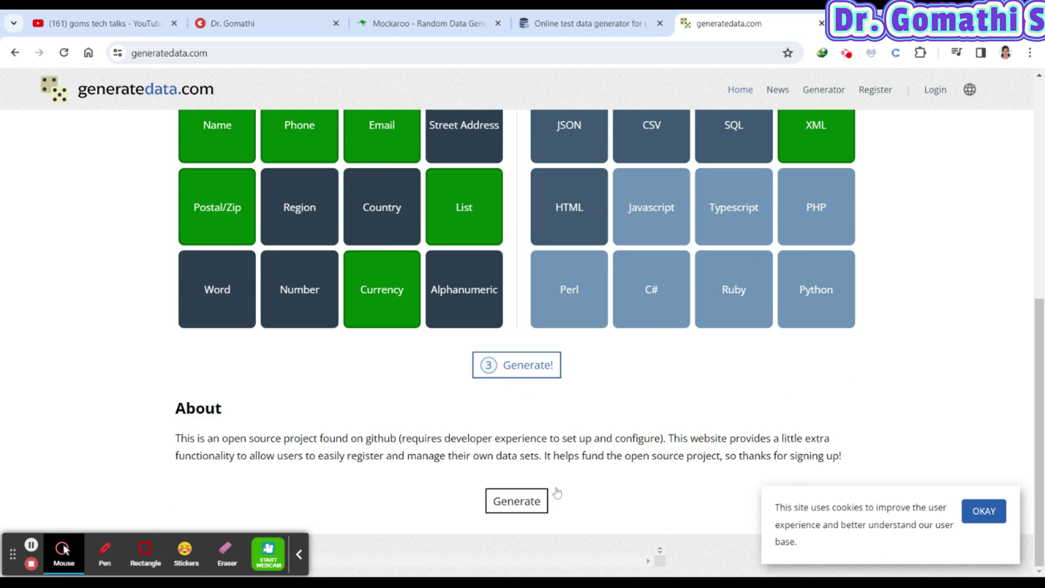
scroll(561, 490, "up", 5)
scroll(562, 491, "up", 2)
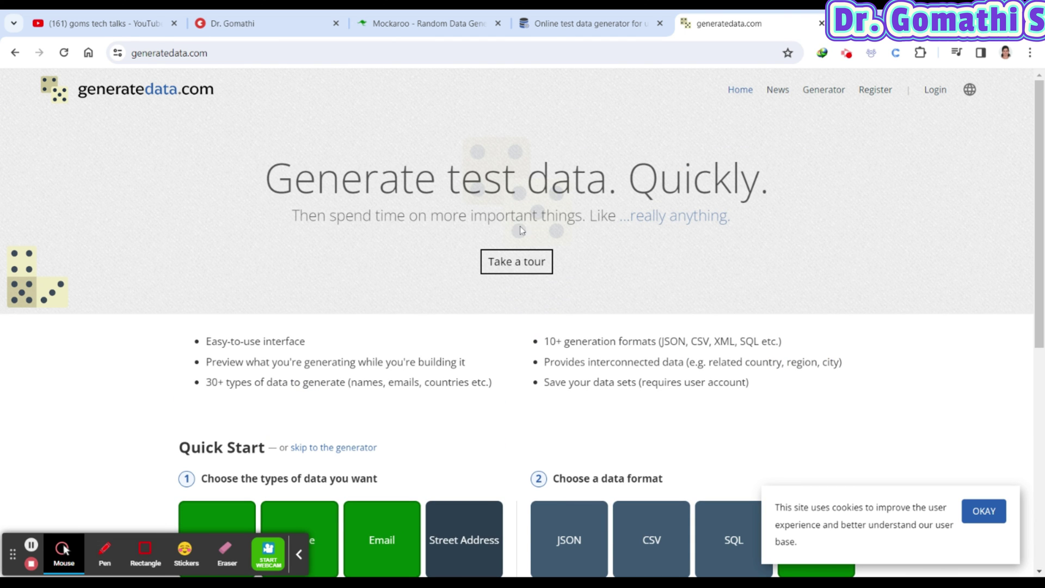
scroll(736, 356, "down", 5)
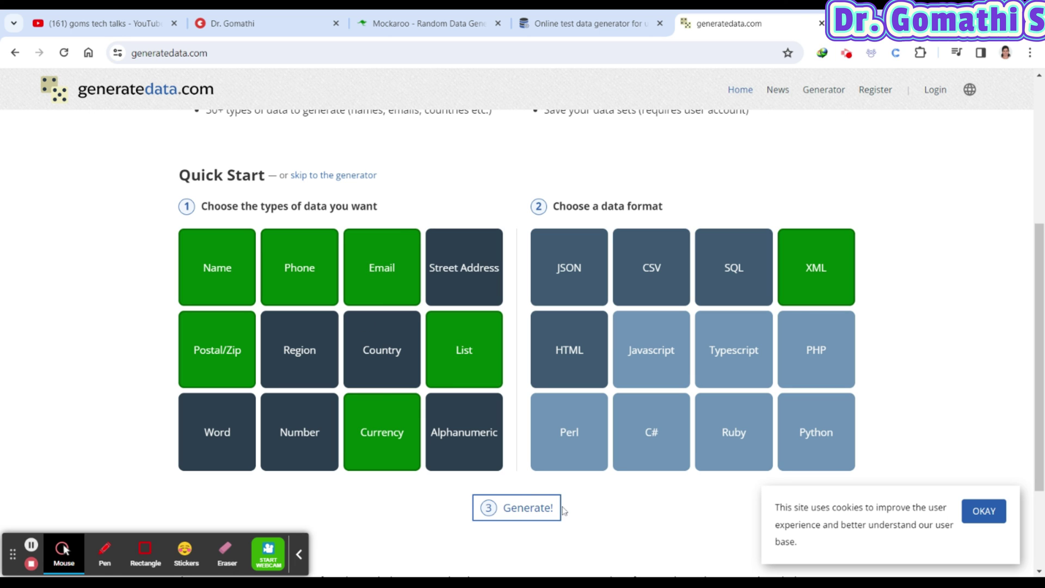
key("ctrl+shift+Tab")
key("ctrl+shift+Tab")
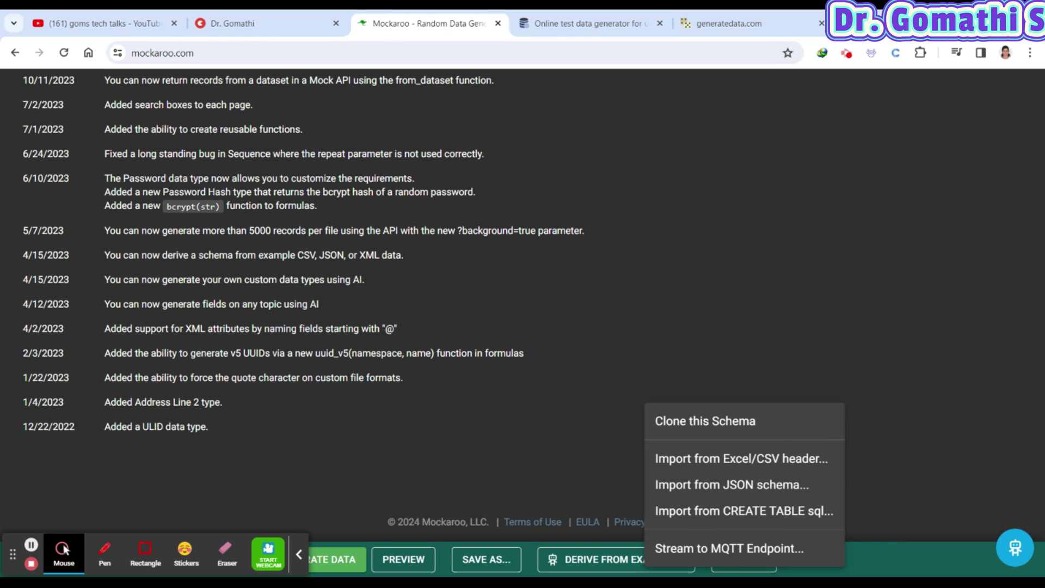
Step: Dismiss the schema options menu and open the type chooser for the id field's Row Number type
left_click(695, 350)
scroll(692, 345, "up", 20)
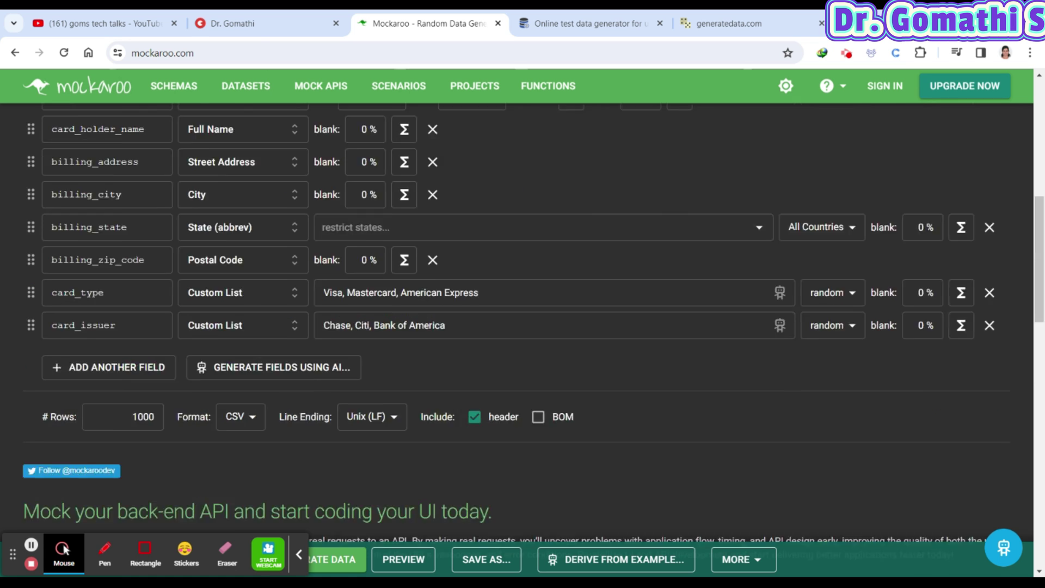
scroll(777, 387, "down", 4)
scroll(777, 387, "up", 4)
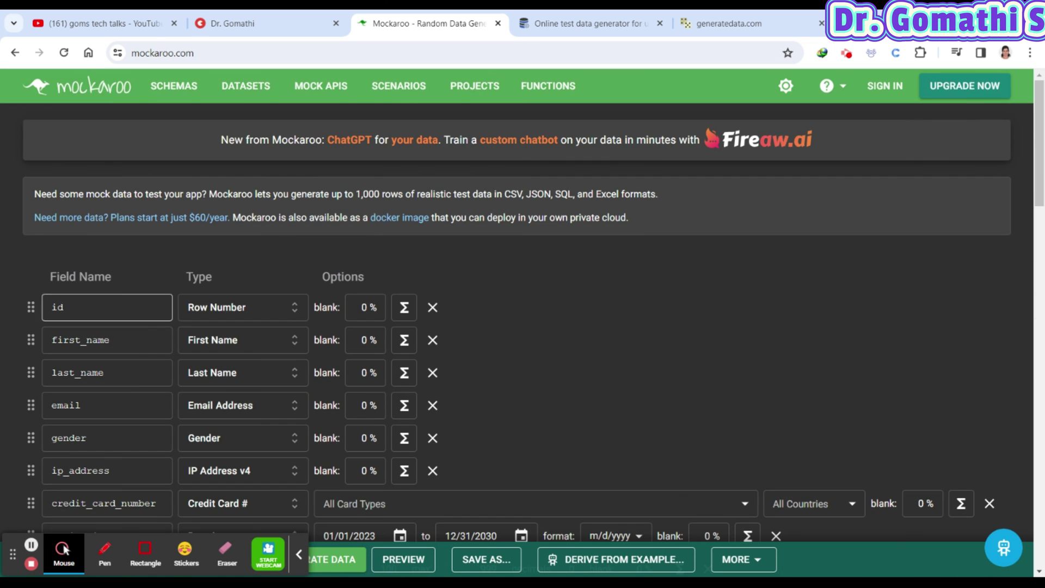
left_click(299, 305)
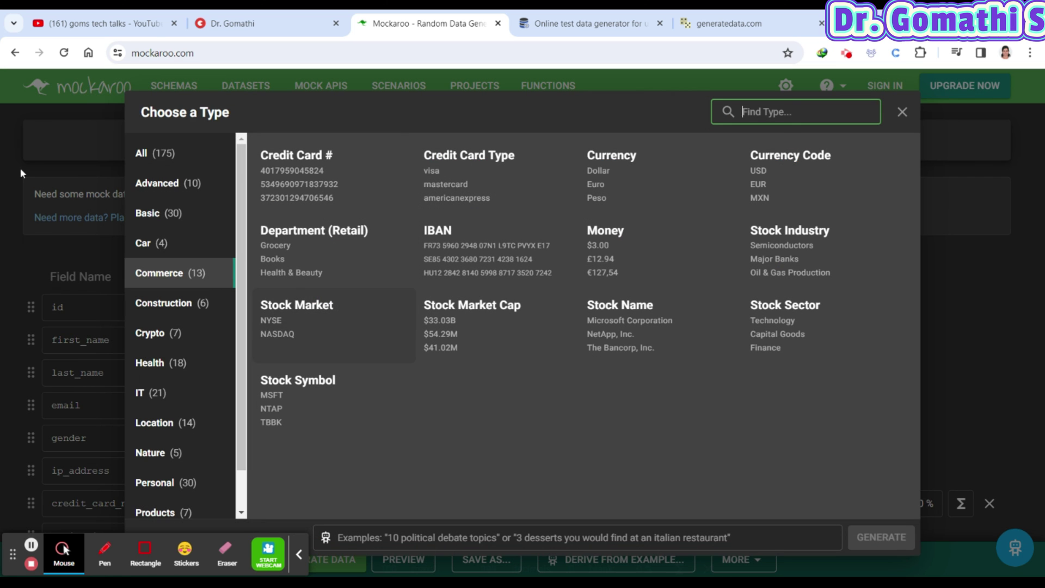
Step: List all 175 data types, then filter to the seven Crypto types
left_click(181, 158)
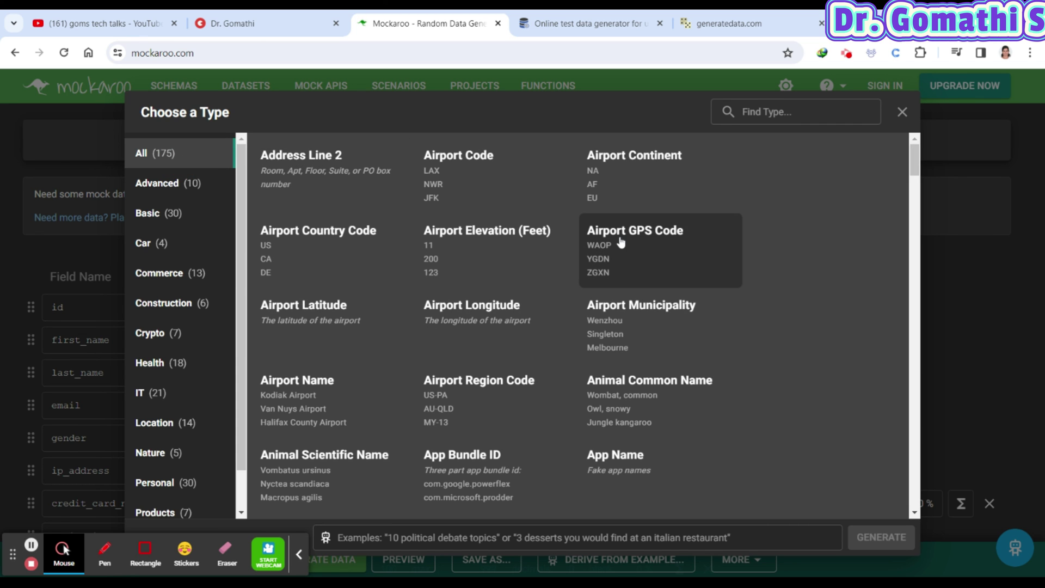
scroll(490, 337, "down", 12)
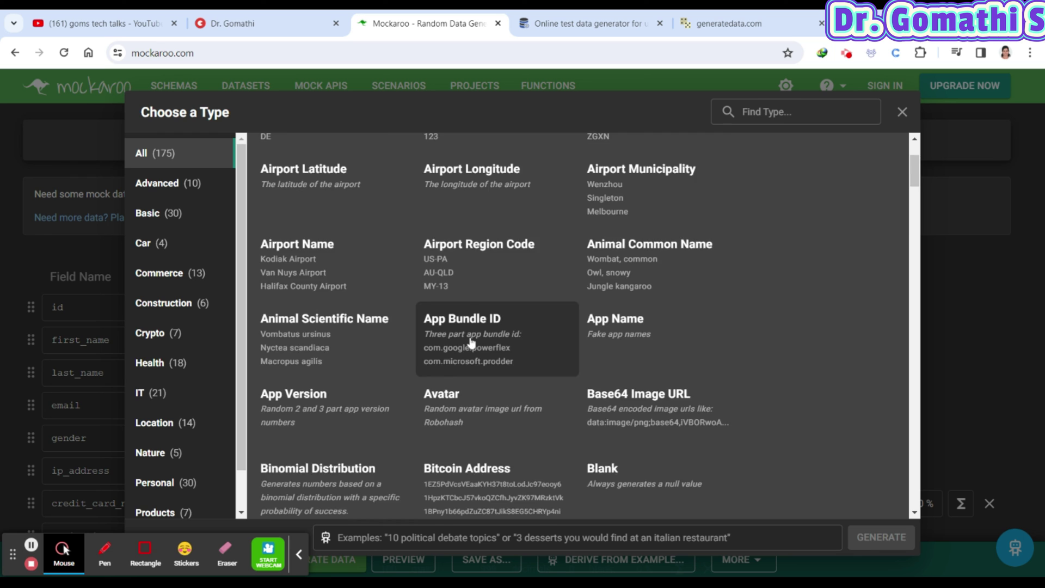
left_click(164, 333)
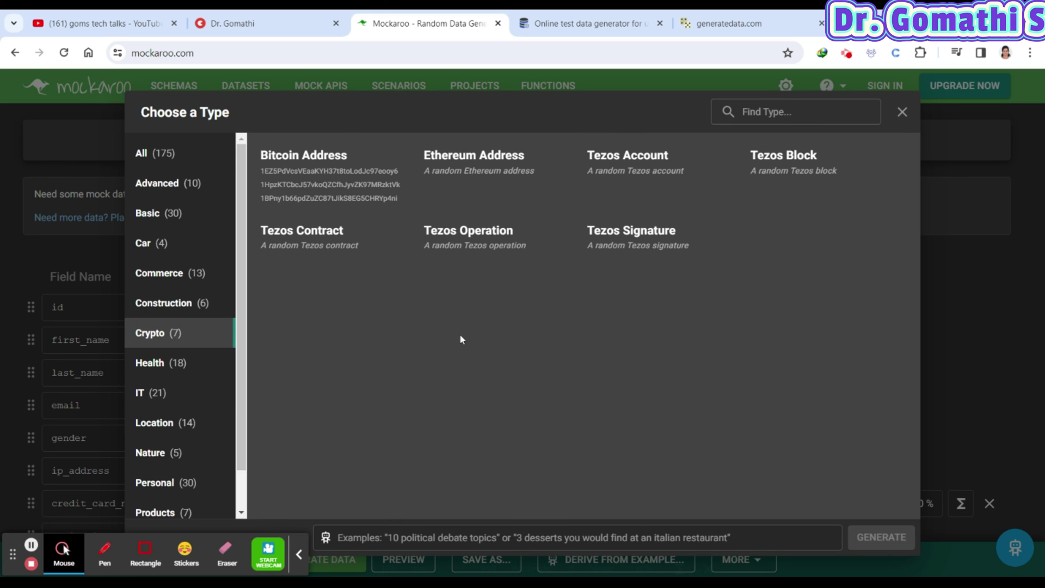